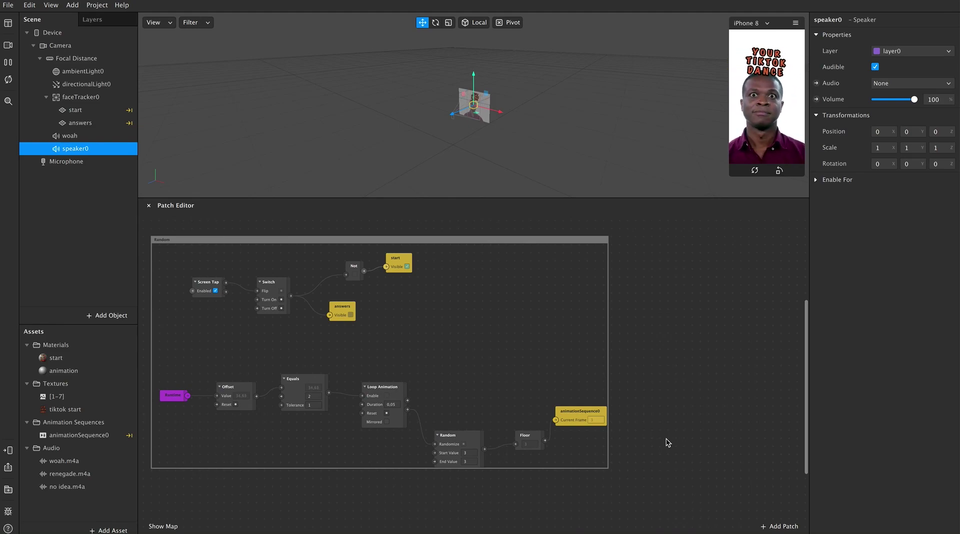
Add a Not patch wired from the Equals output
drag(330, 392, 605, 301)
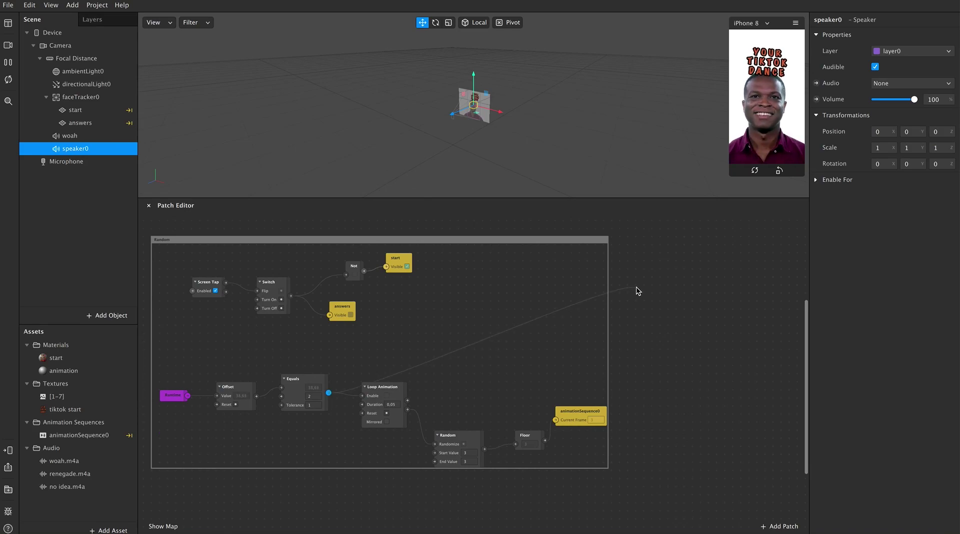
drag(636, 287, 636, 286)
text(not)
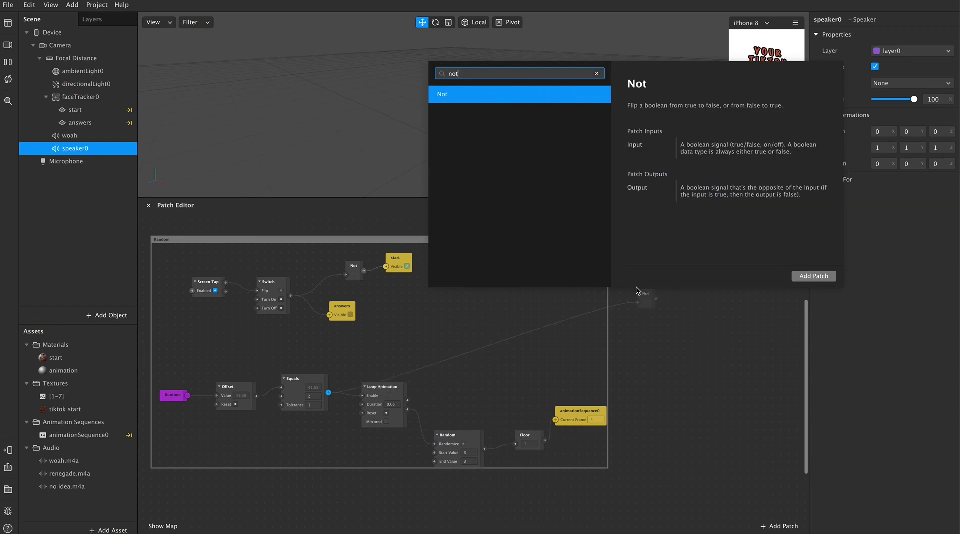
click(824, 278)
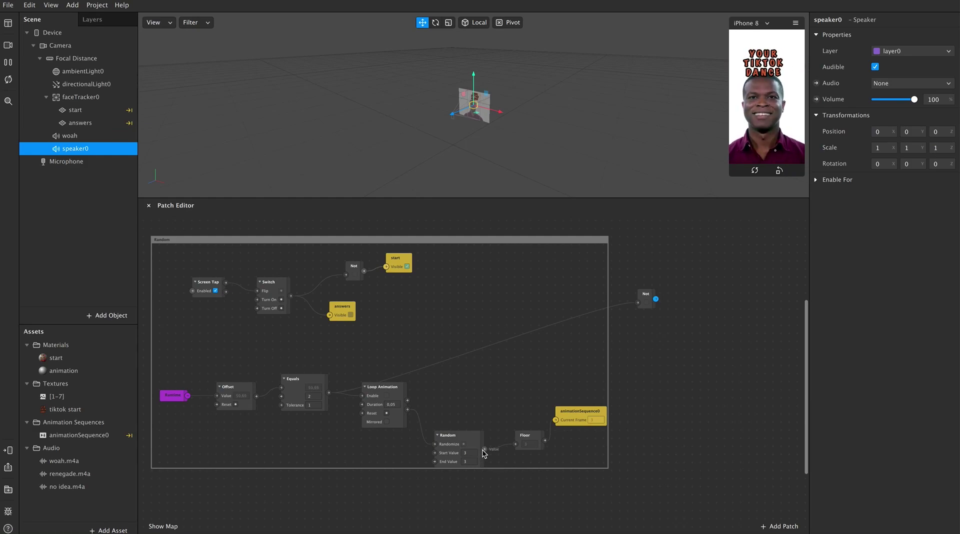
Add an Equals Exactly patch fed by the Floor output
drag(545, 440, 645, 344)
text(equas)
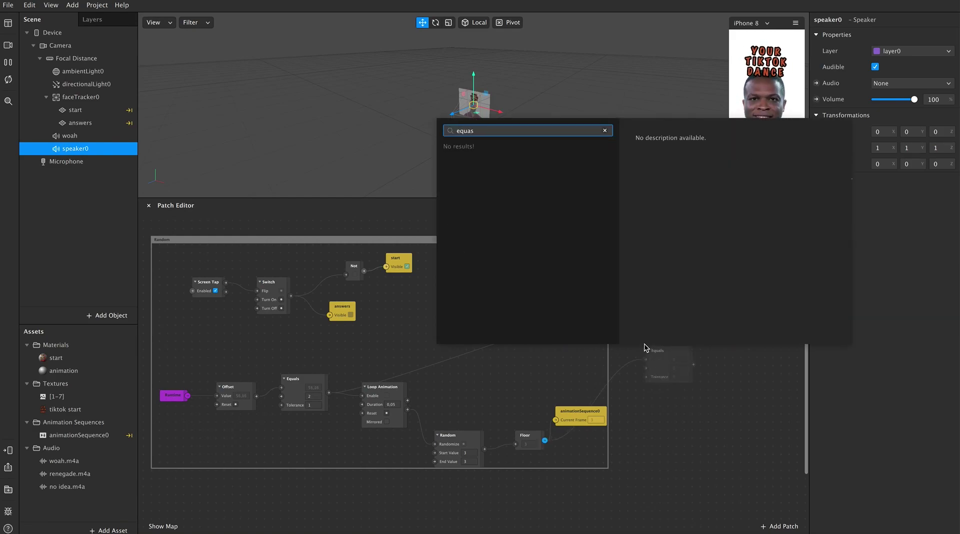
key(BackSpace)
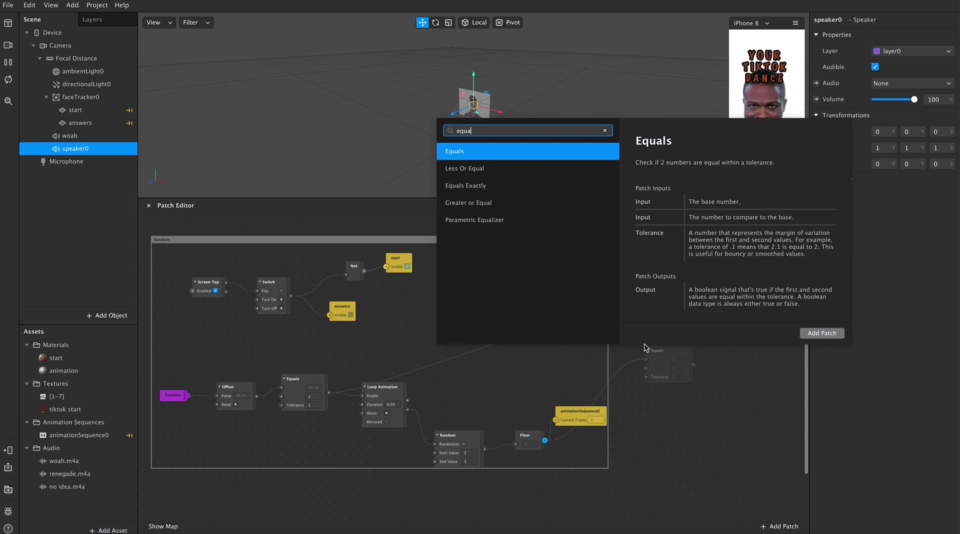
text(ls)
click(506, 168)
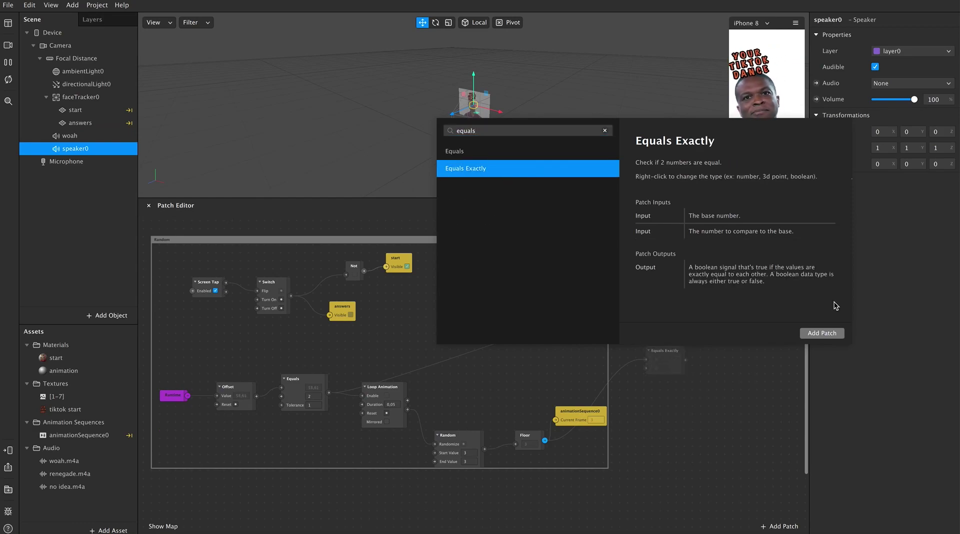
click(821, 333)
Add an And patch taking the Not output and the Equals Exactly output
scroll(707, 419, right, 5)
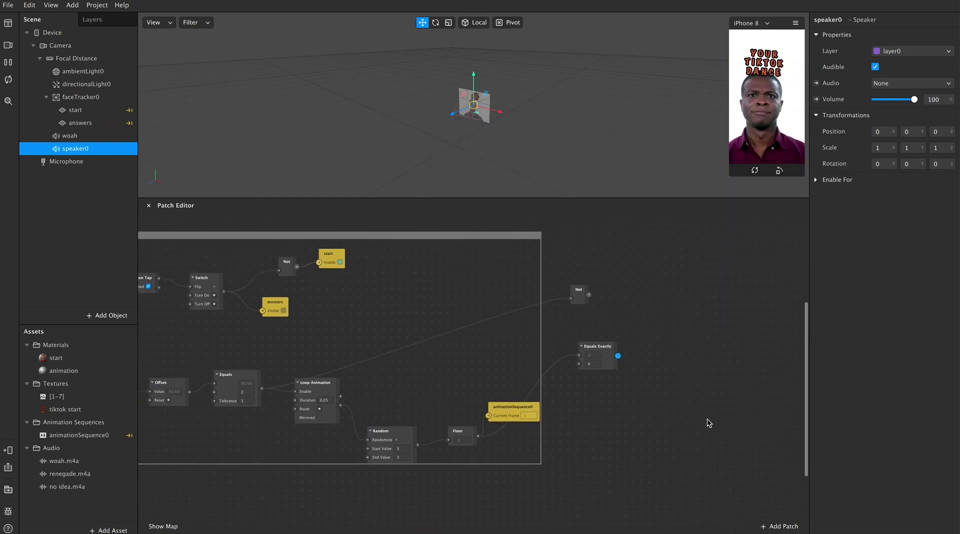
scroll(706, 419, right, 4)
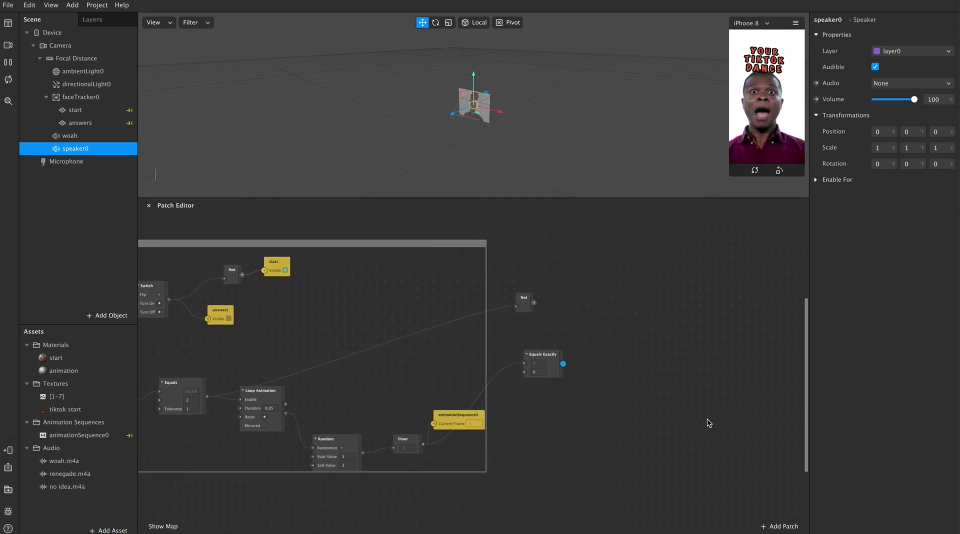
drag(534, 303, 623, 303)
text(and)
click(800, 291)
drag(563, 364, 624, 326)
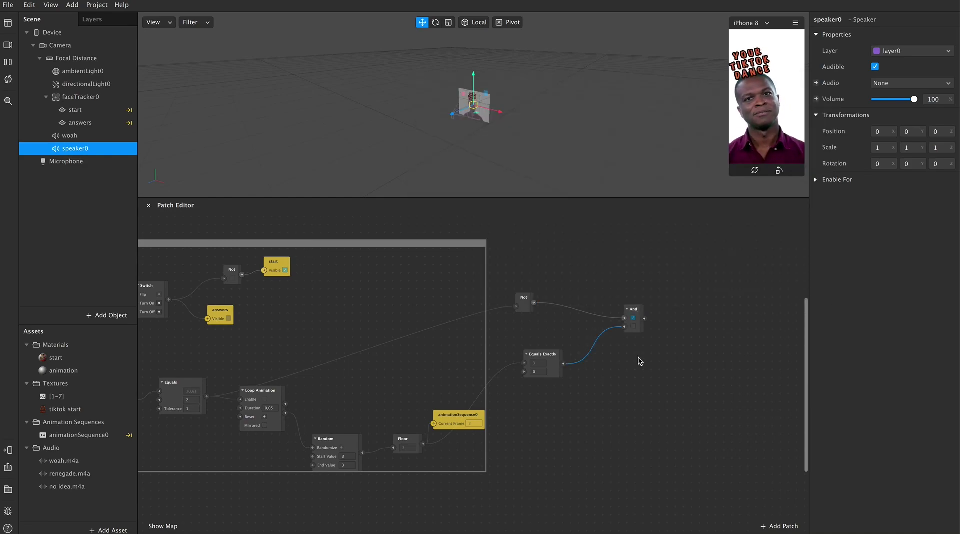
Add a Pulse patch fed by the And output
scroll(639, 360, right, 5)
scroll(639, 360, up, 1)
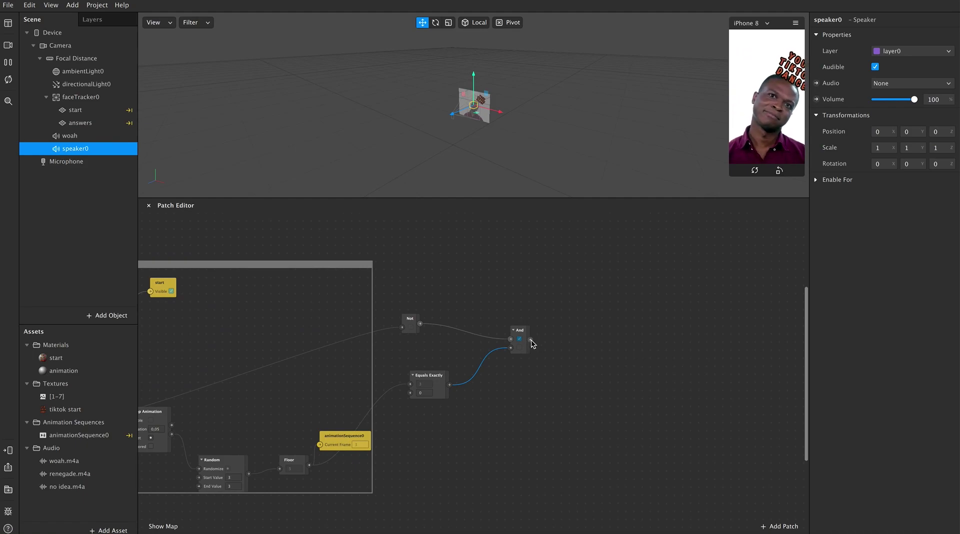
drag(531, 340, 572, 342)
text(pulse)
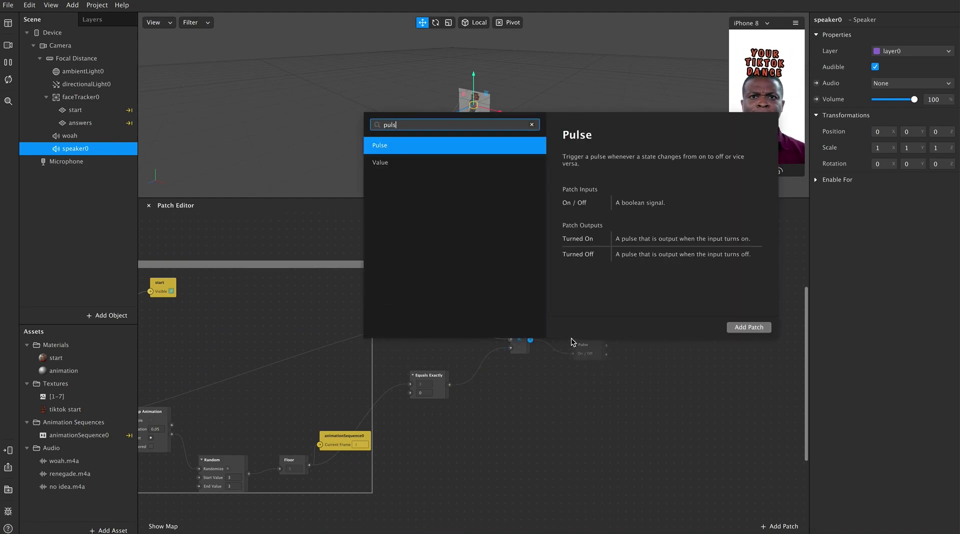
click(749, 327)
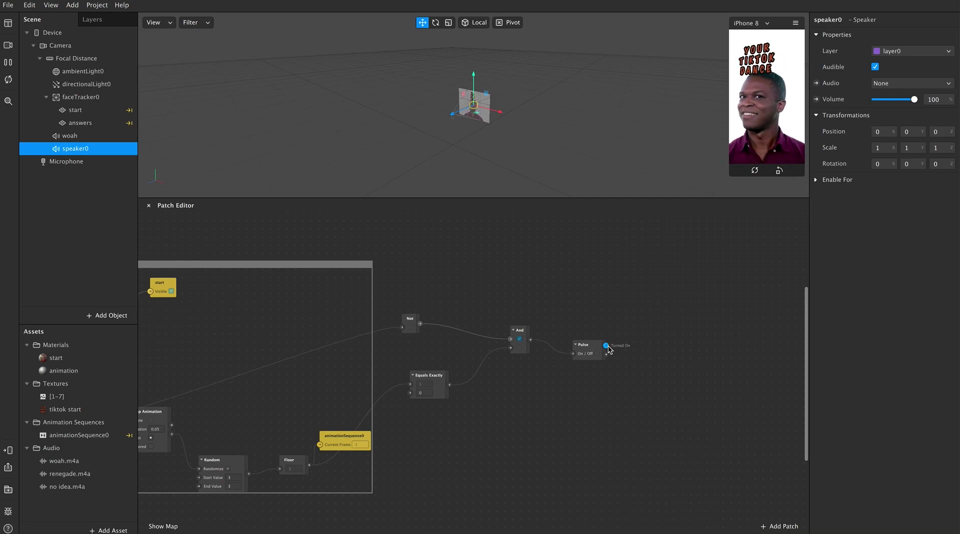
Add a Single-Clip Controller patch after the Pulse
drag(606, 346, 667, 339)
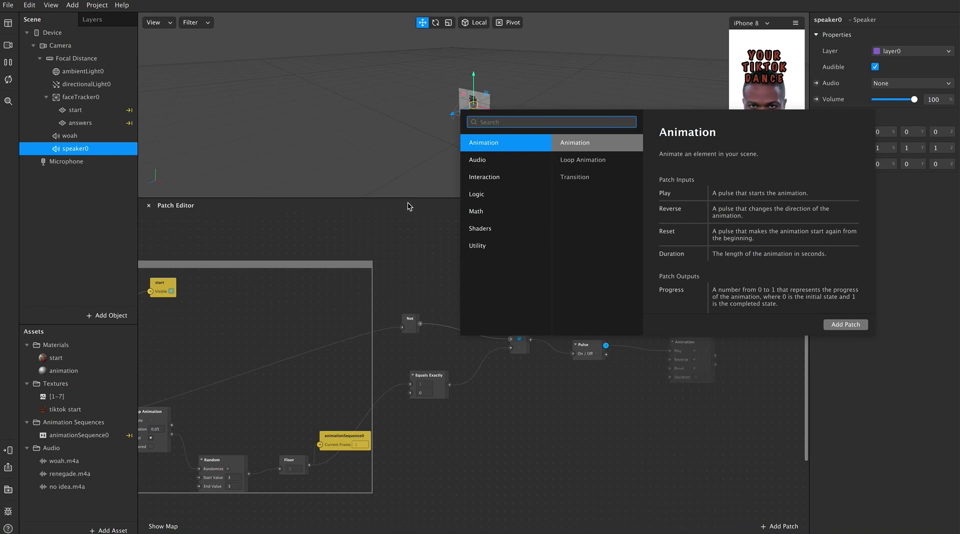
text(single)
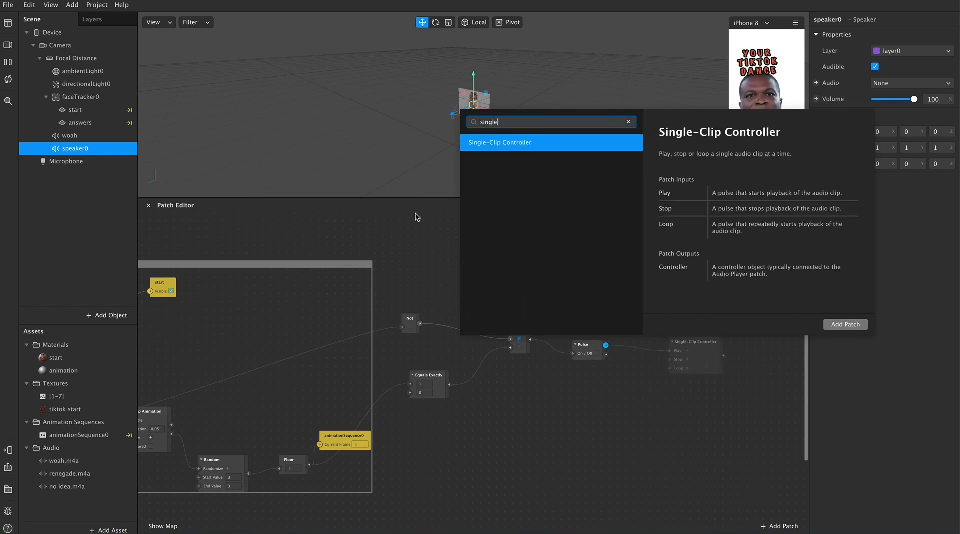
click(845, 325)
scroll(674, 411, right, 5)
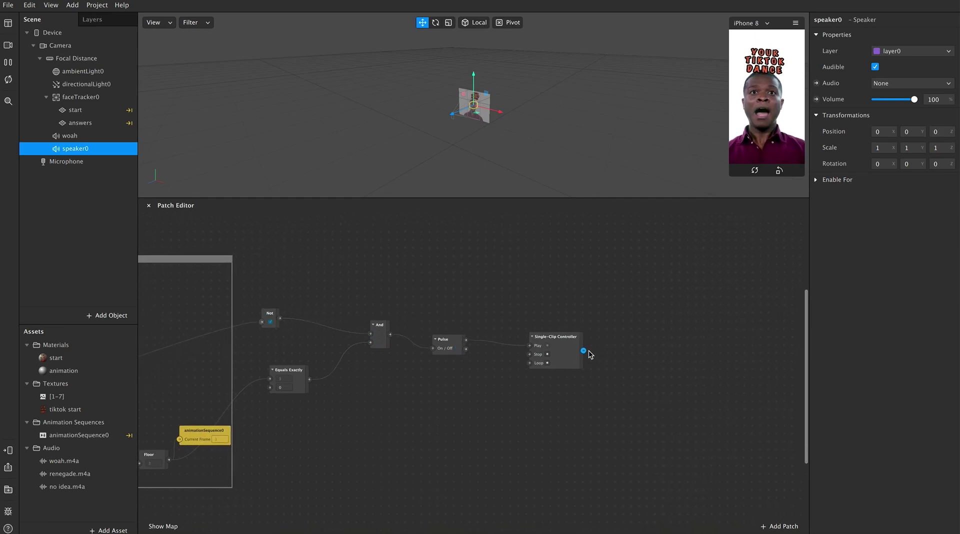
Add an Audio Player patch wired from the Single-Clip Controller output
drag(587, 352, 635, 380)
text(audio)
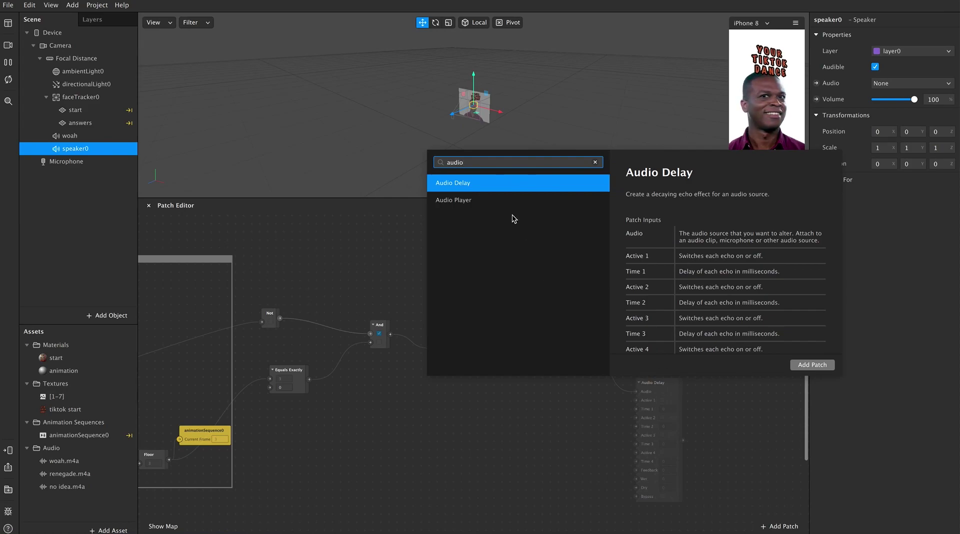
click(501, 202)
click(816, 364)
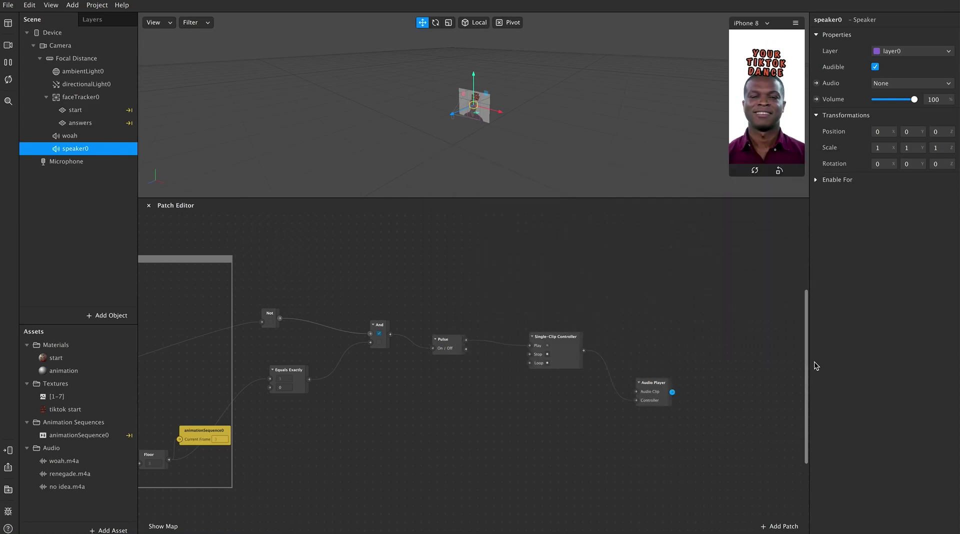
scroll(605, 398, right, 3)
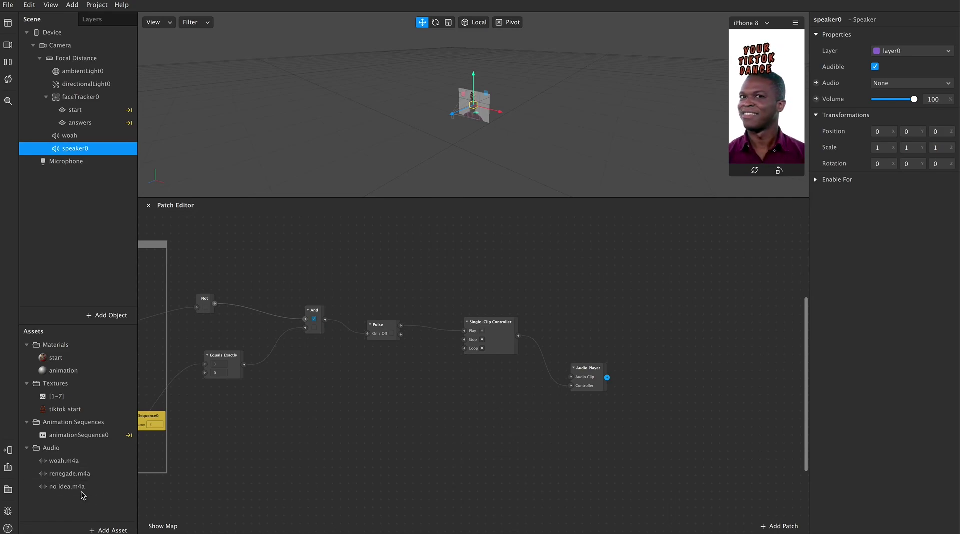
Delete the old woah.m4a audio and import no idea (1).m4a, get busy.m4a and renegade (1).m4a
click(63, 460)
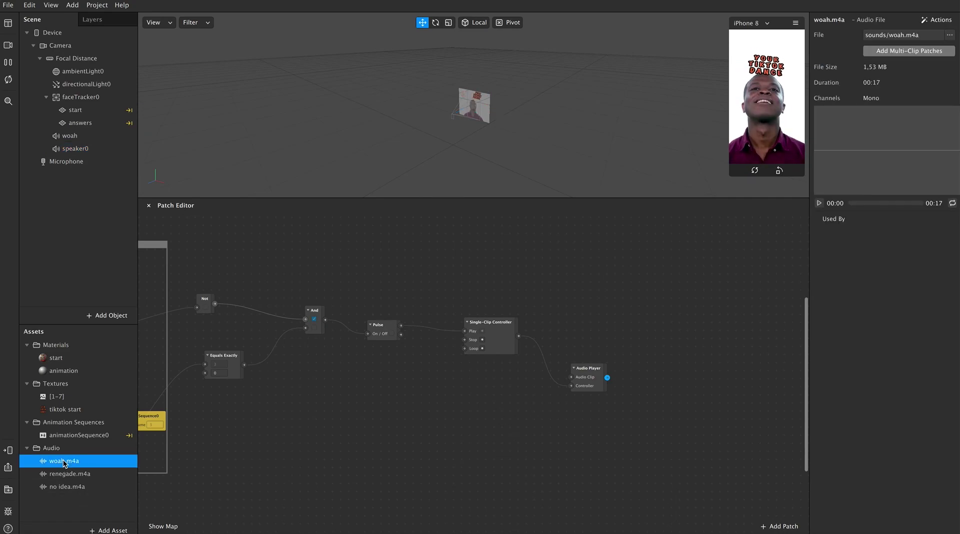
key(Delete)
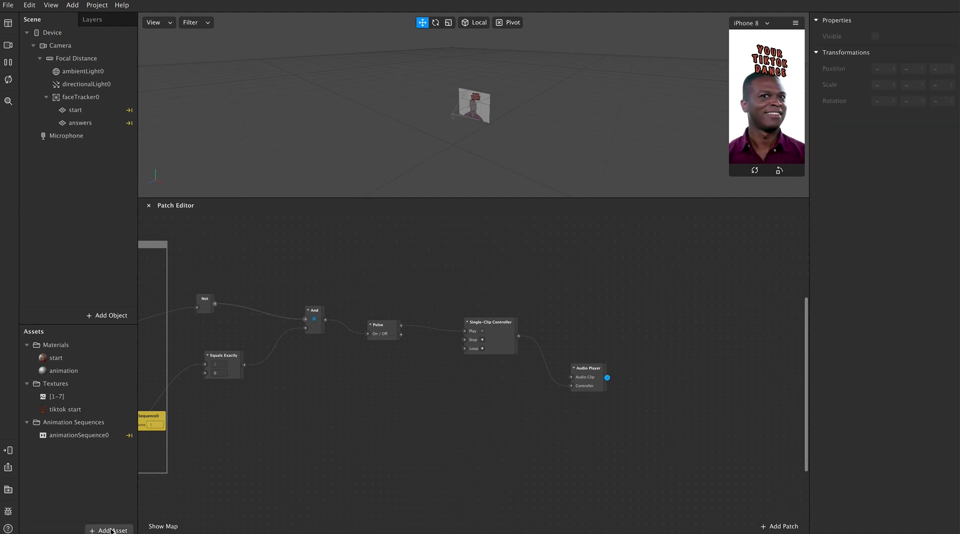
click(111, 530)
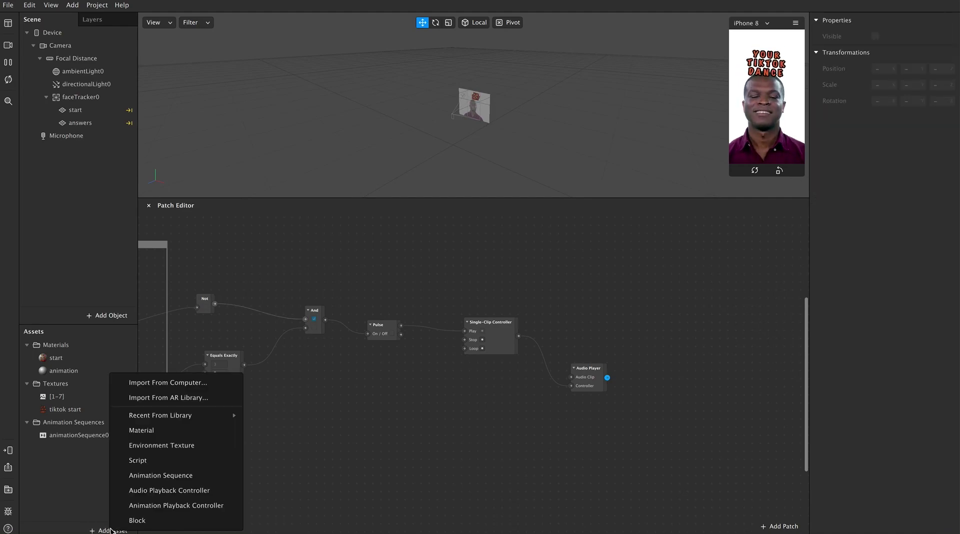
click(193, 384)
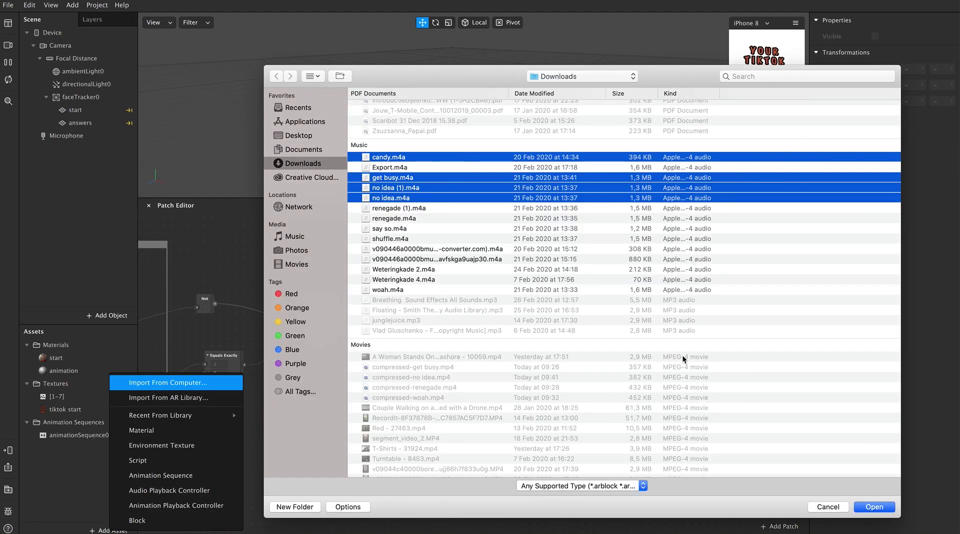
super+click(421, 199)
super+click(413, 209)
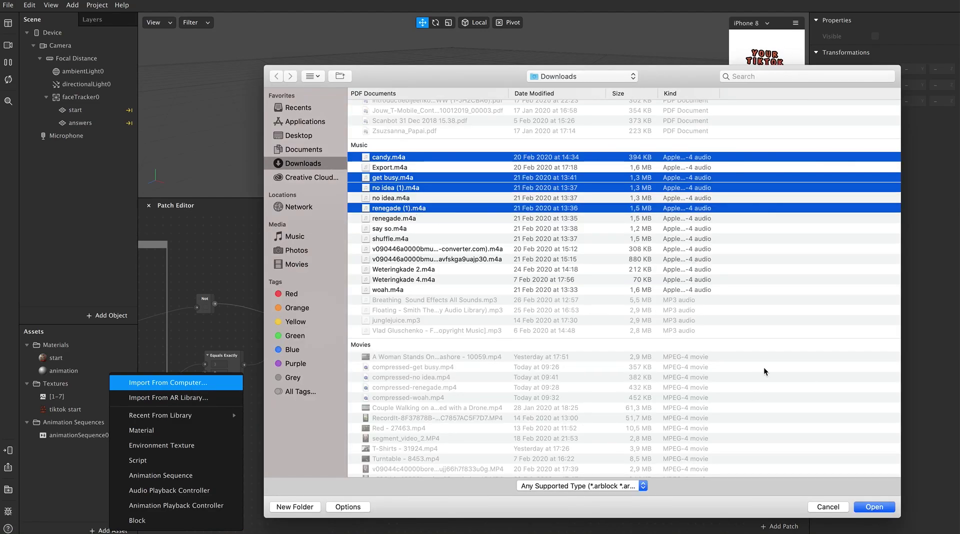
click(872, 507)
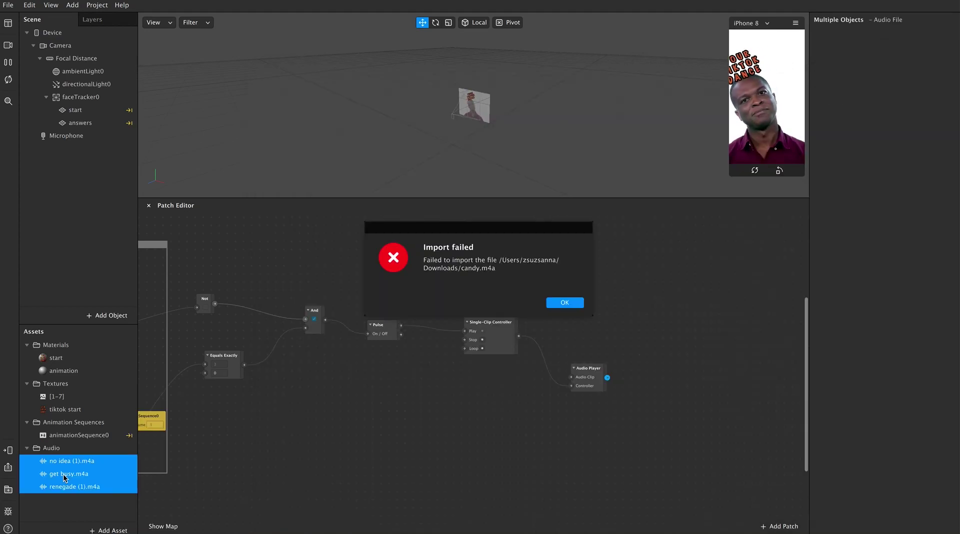
click(564, 302)
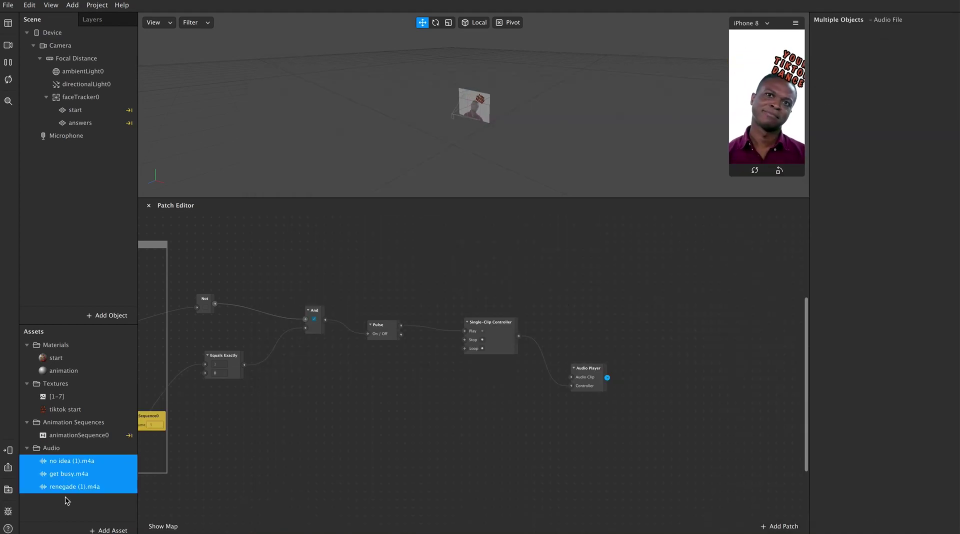
click(52, 511)
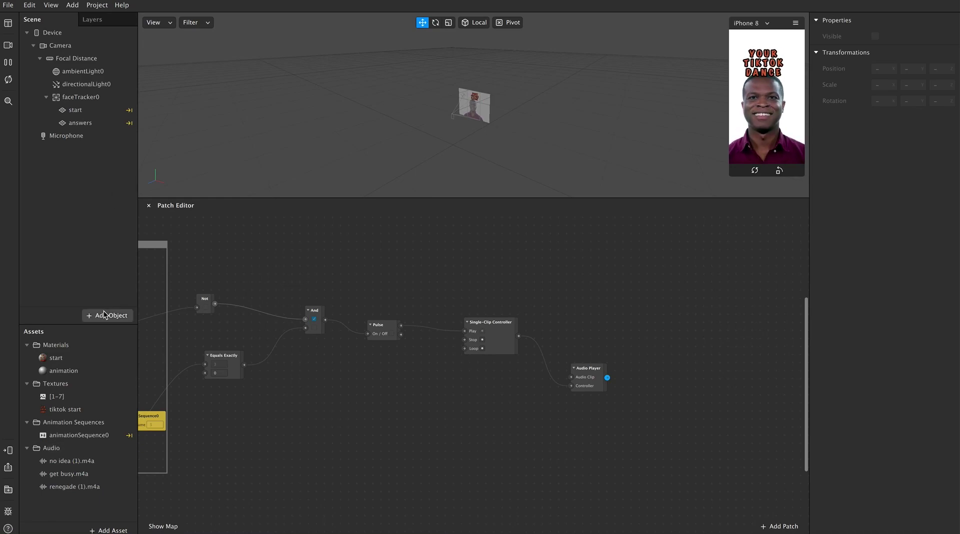
Enter 3 as the Random patch's end value
scroll(406, 422, left, 10)
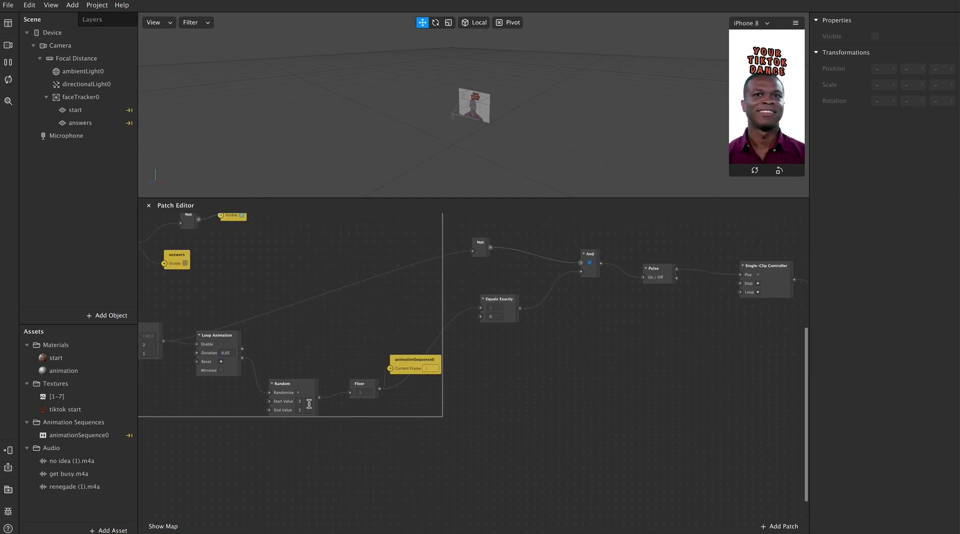
click(309, 403)
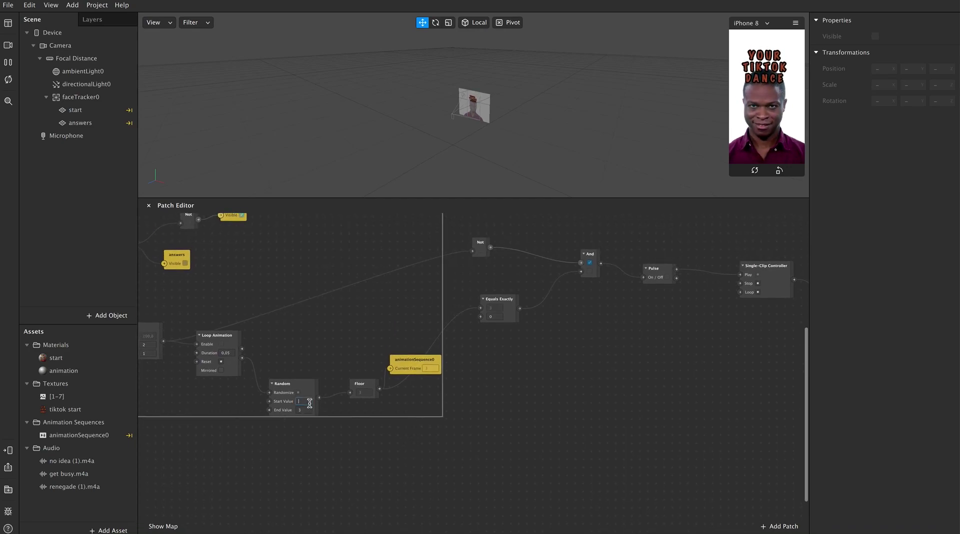
click(307, 410)
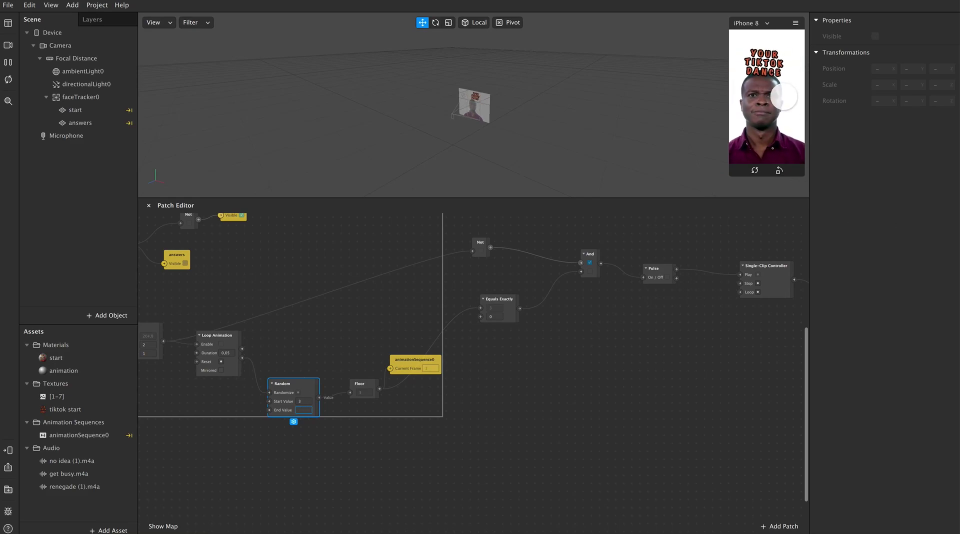
text(3)
click(307, 401)
Lower the Random patch's start value to 2 and edit its end value, typing 2
scroll(295, 439, down, 3)
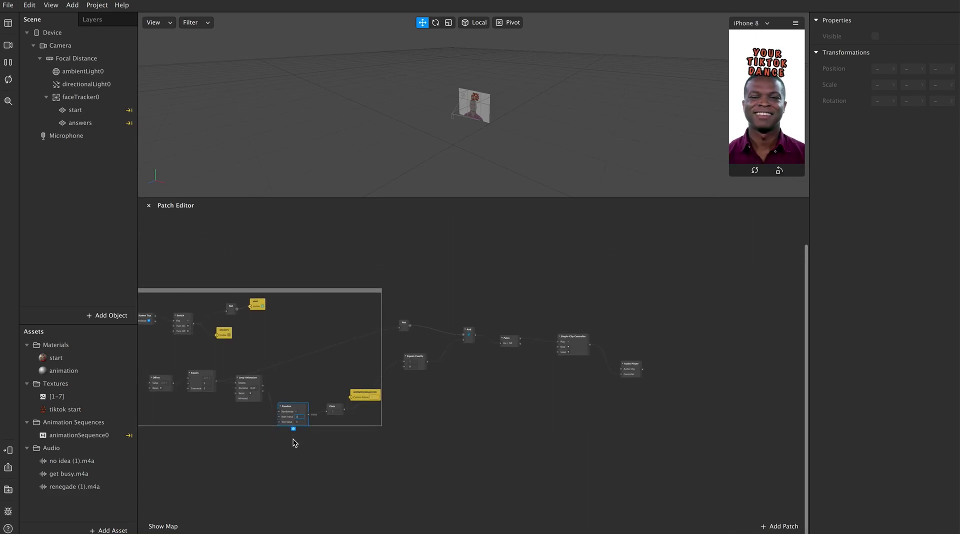
scroll(208, 377, left, 5)
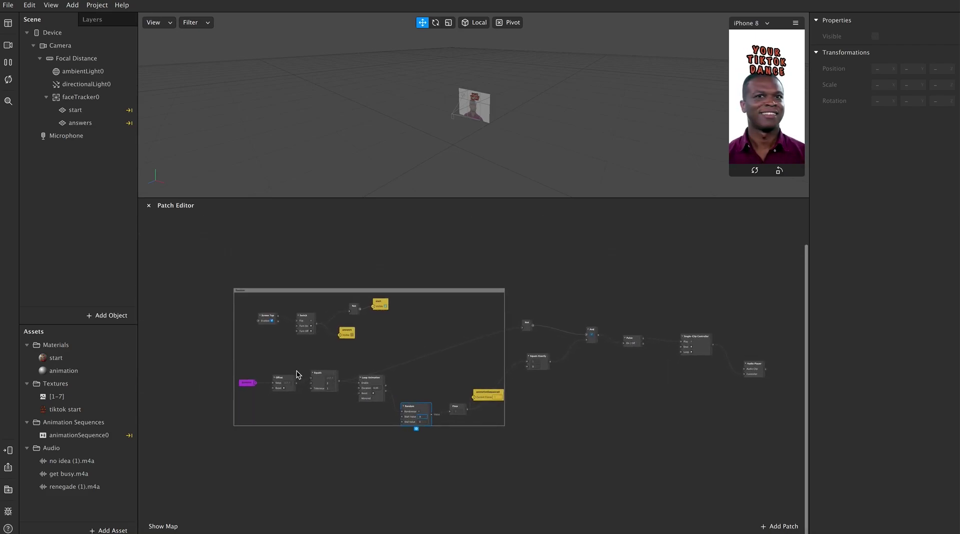
scroll(297, 372, up, 3)
scroll(381, 493, up, 3)
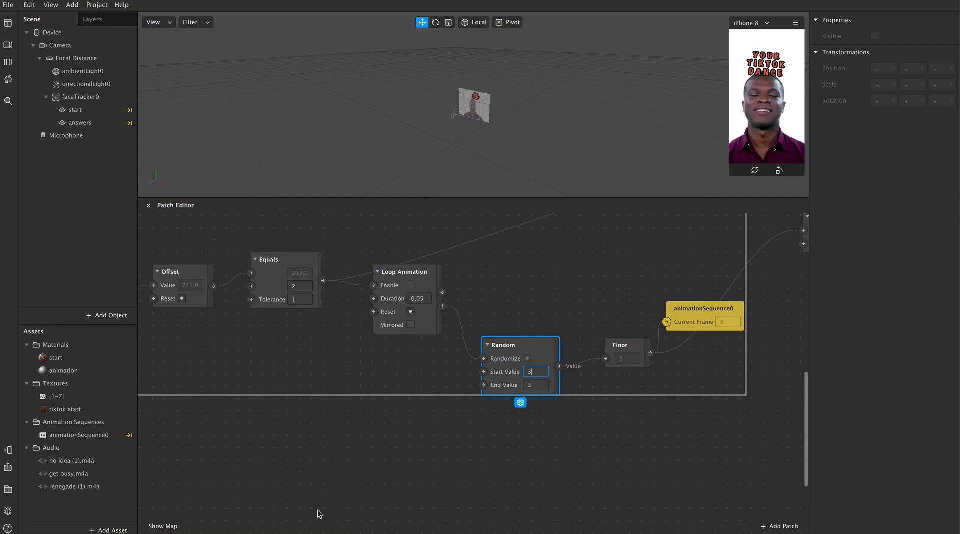
scroll(318, 513, down, 3)
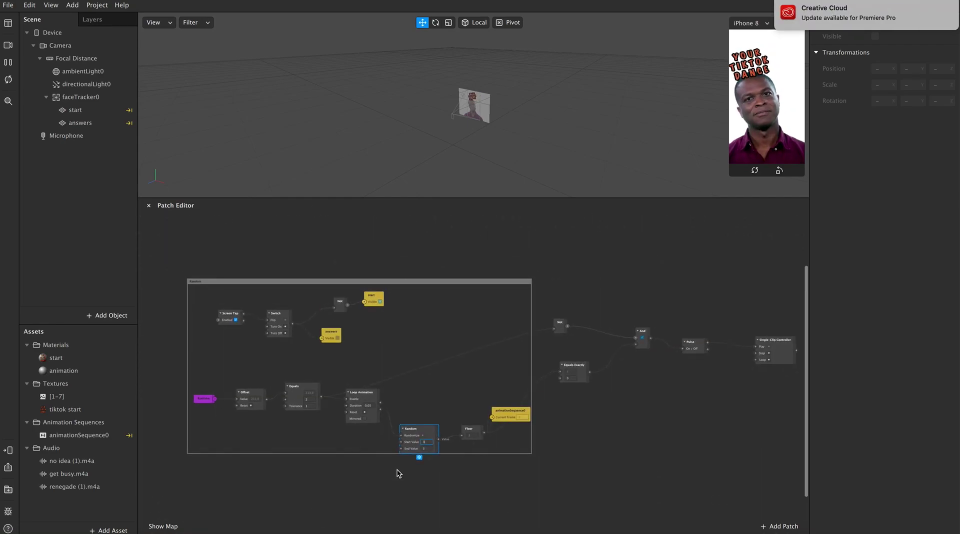
scroll(398, 472, up, 4)
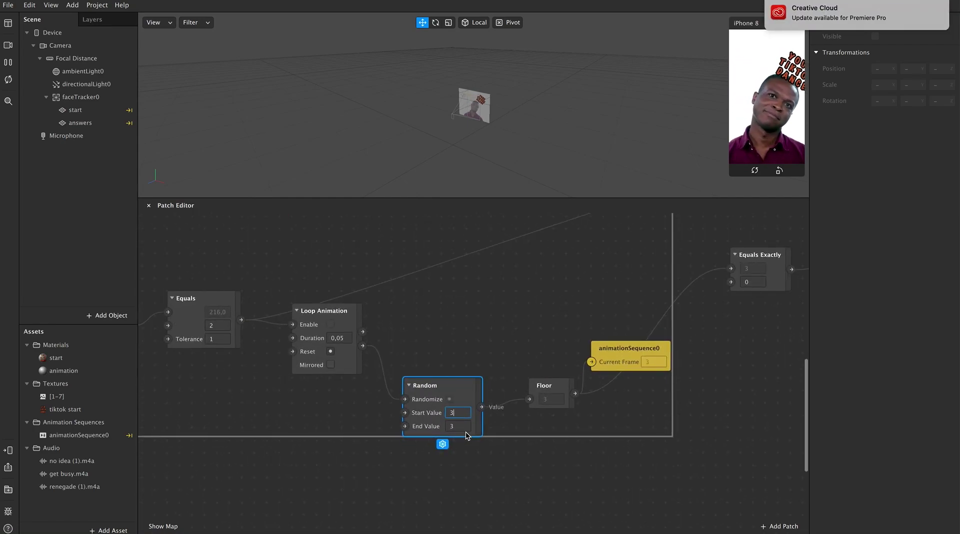
click(458, 426)
click(460, 411)
text(2)
click(460, 426)
key(BackSpace)
text(2)
scroll(526, 337, down, 2)
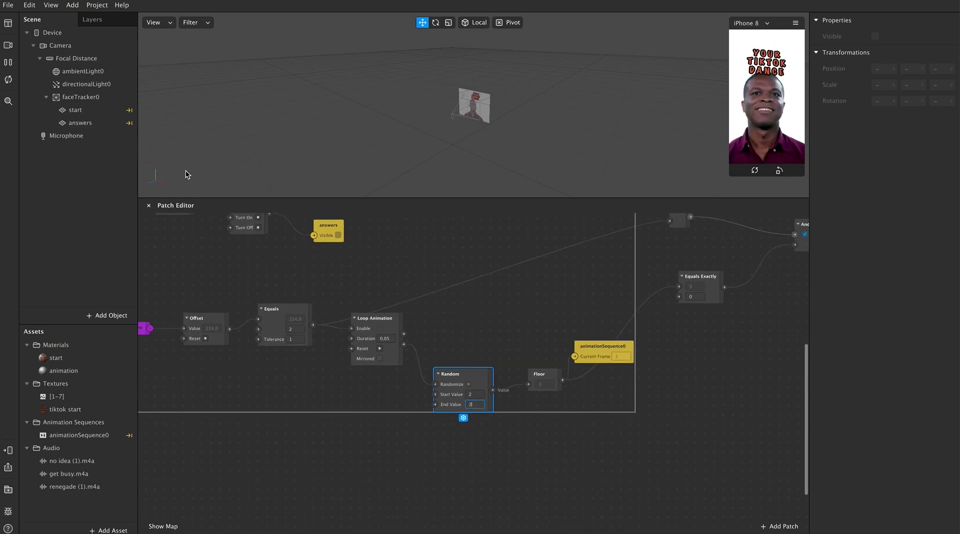
Pause, resume and restart the preview, then pause it on the 'No Idea' picture
click(8, 62)
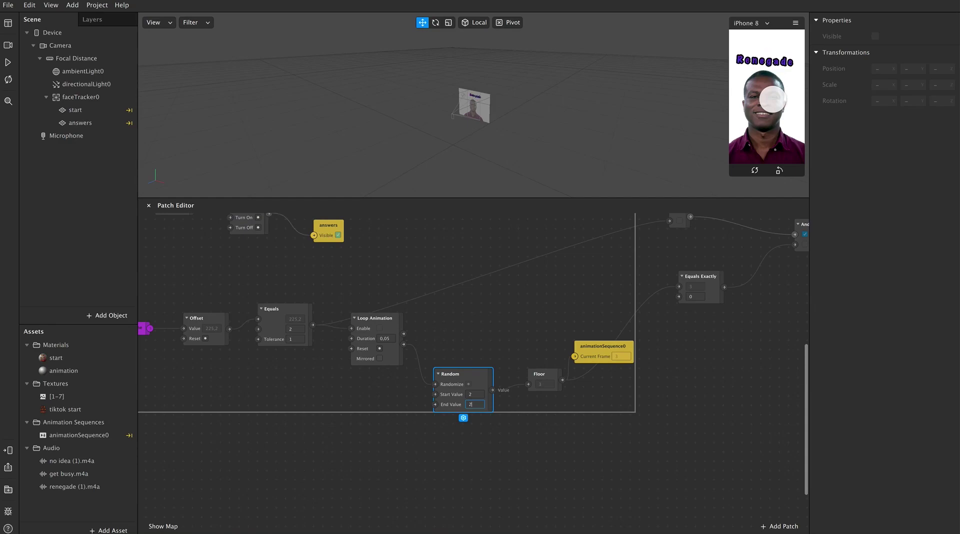
click(7, 63)
click(8, 79)
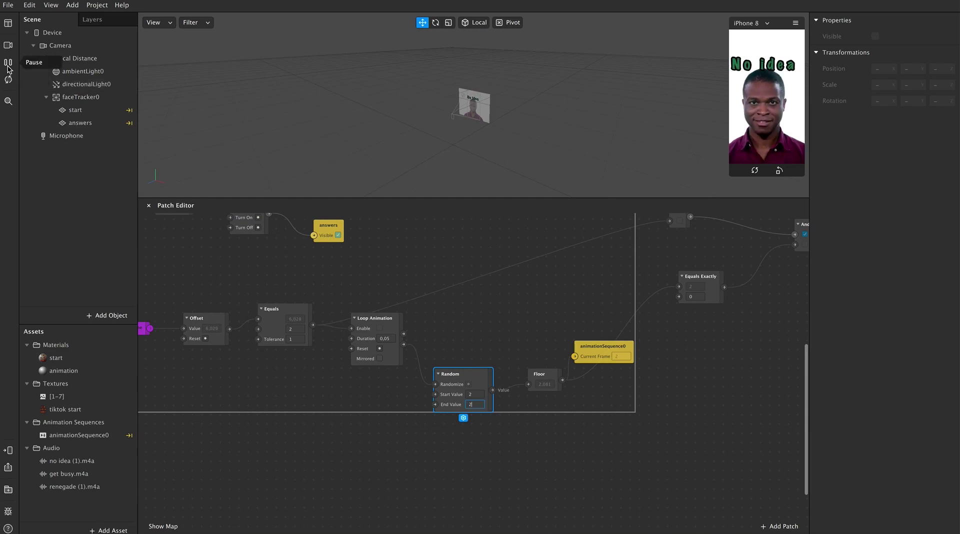
key(ctrl+p)
scroll(328, 363, right, 6)
scroll(328, 362, up, 1)
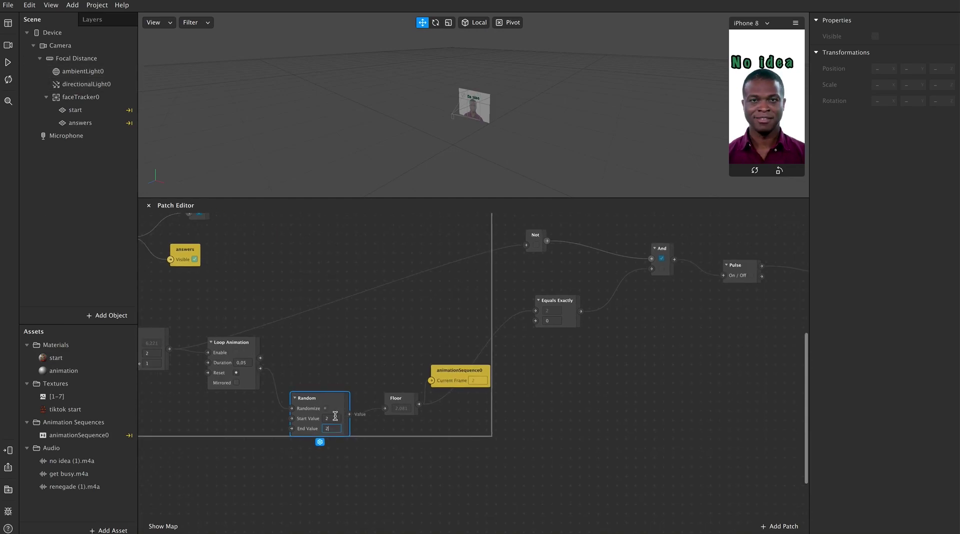
Make Equals Exactly compare against 2 and wire the no idea (1).m4a clip into the Audio Player
click(335, 417)
click(553, 321)
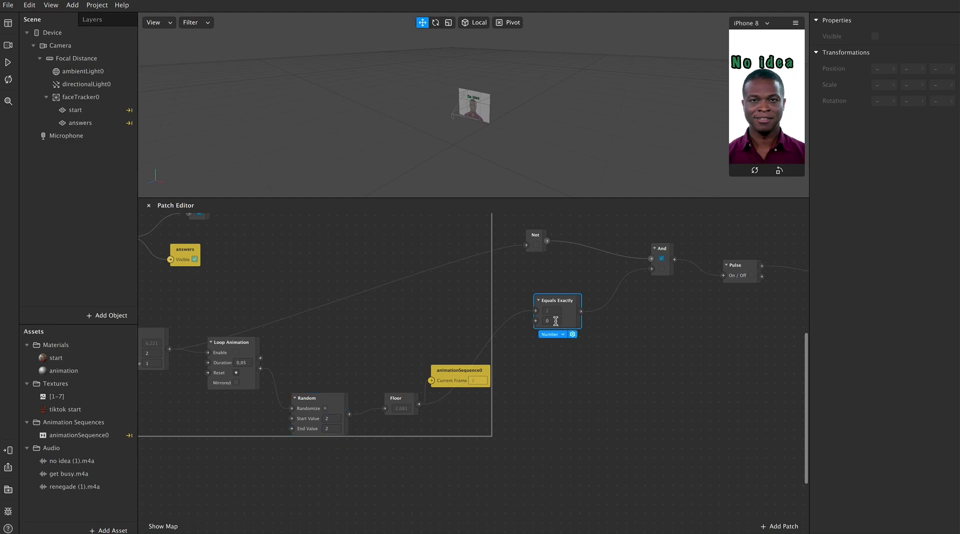
scroll(628, 361, down, 5)
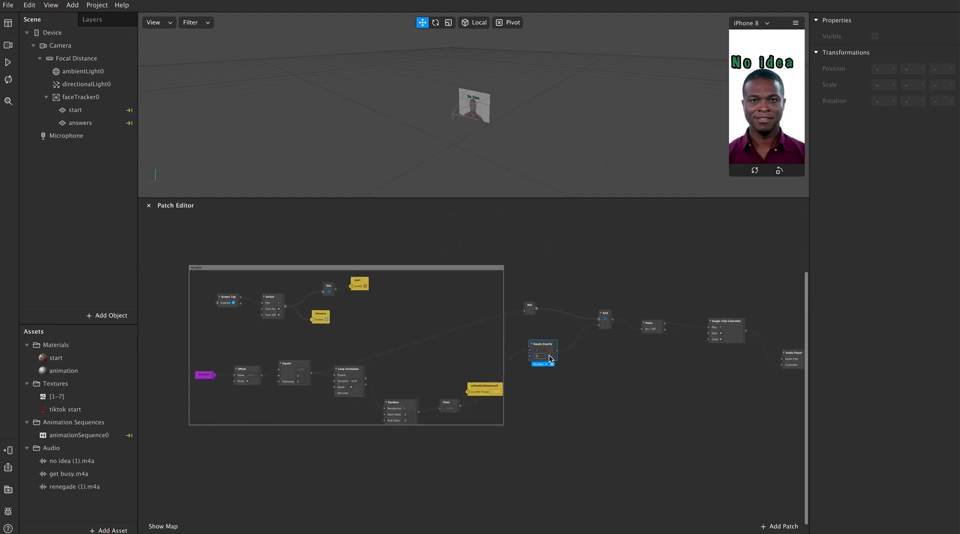
scroll(597, 371, up, 3)
scroll(597, 370, right, 8)
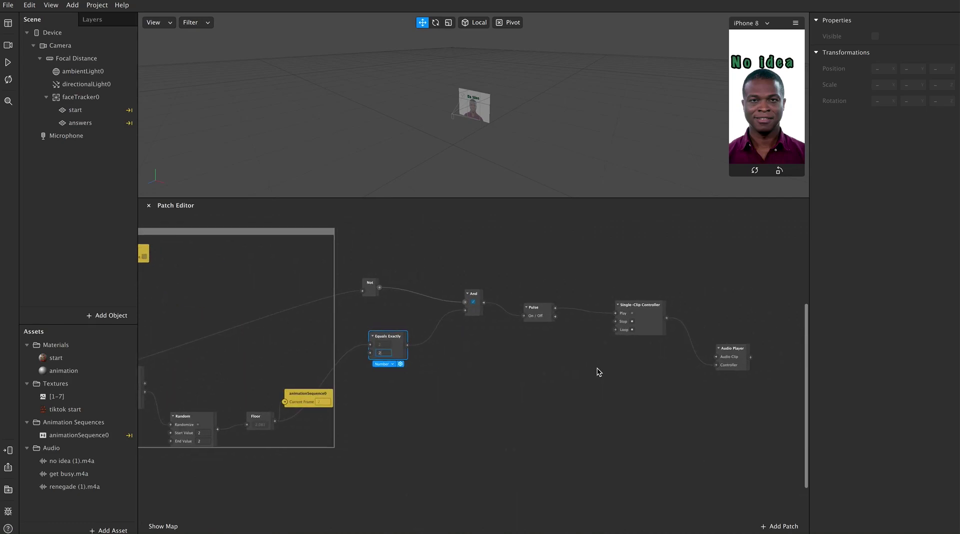
scroll(361, 406, left, 6)
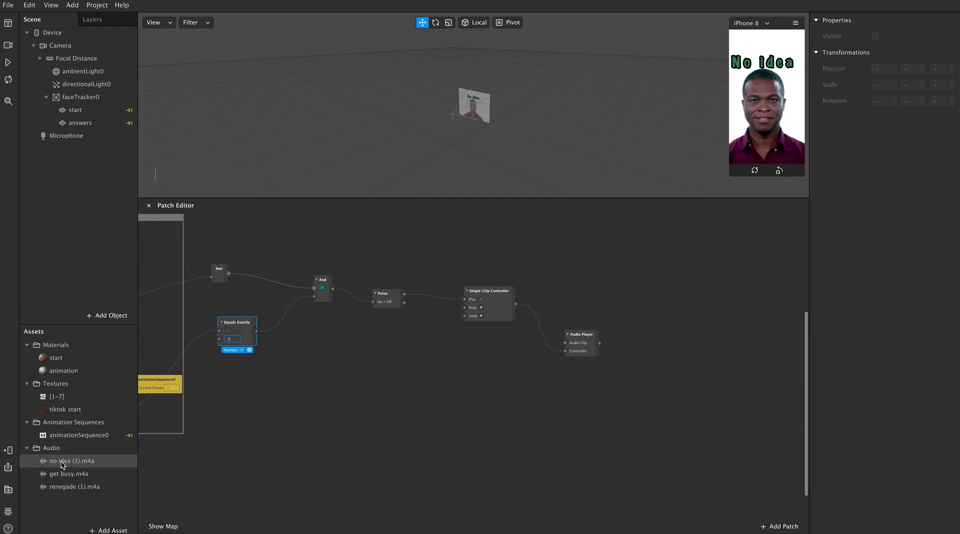
drag(61, 460, 566, 343)
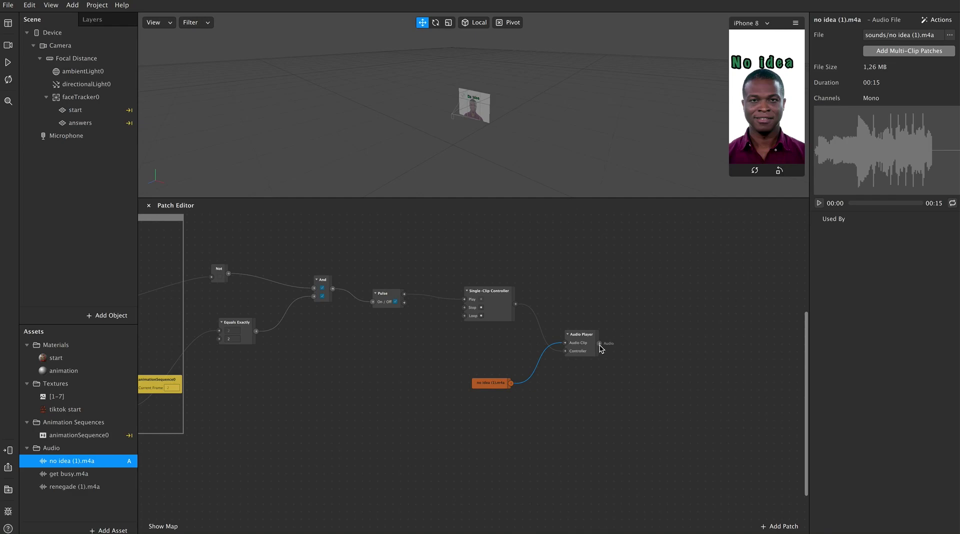
Insert a speaker object into the scene
click(113, 314)
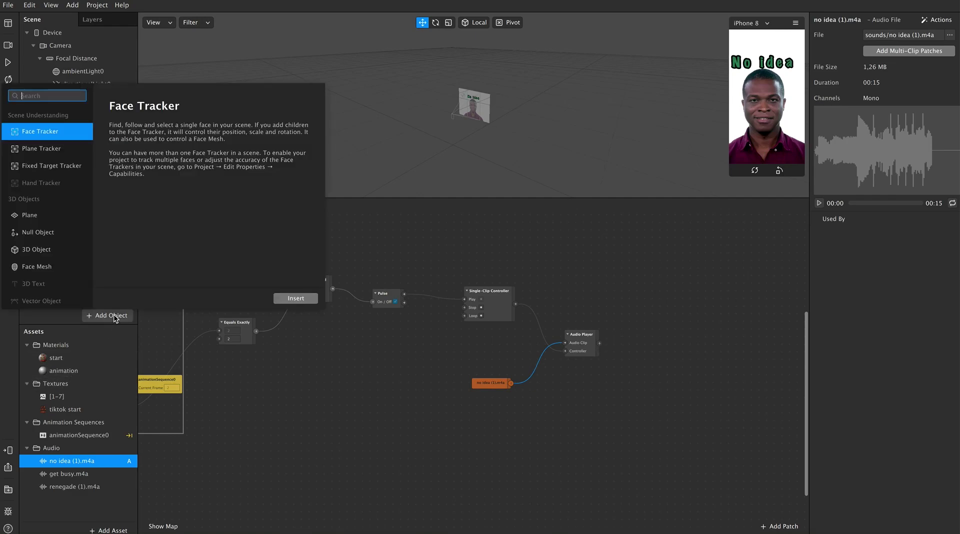
text(spea)
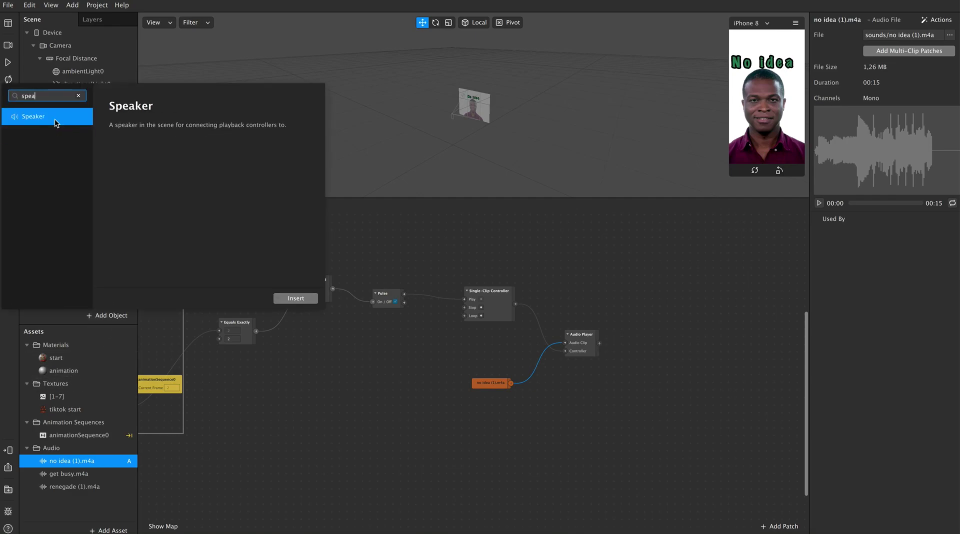
text(ker)
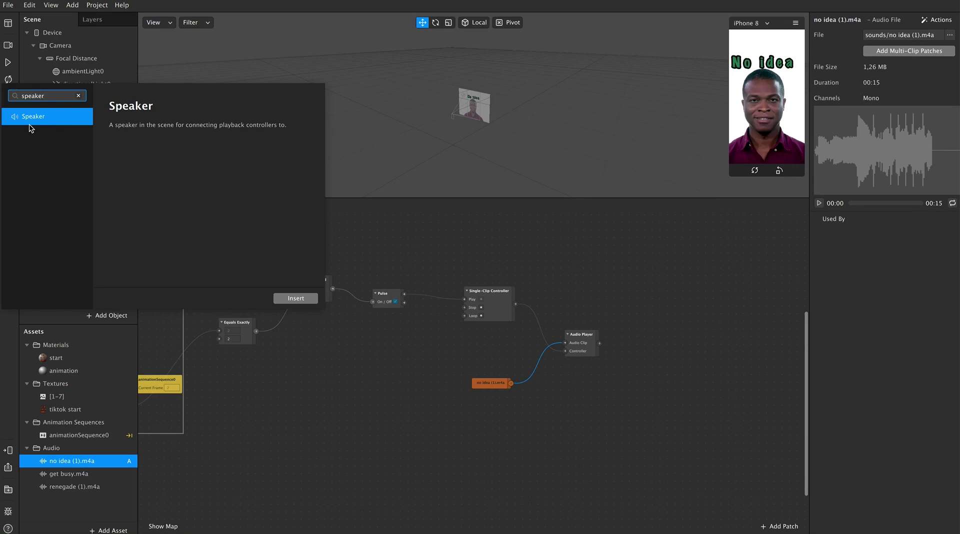
click(295, 298)
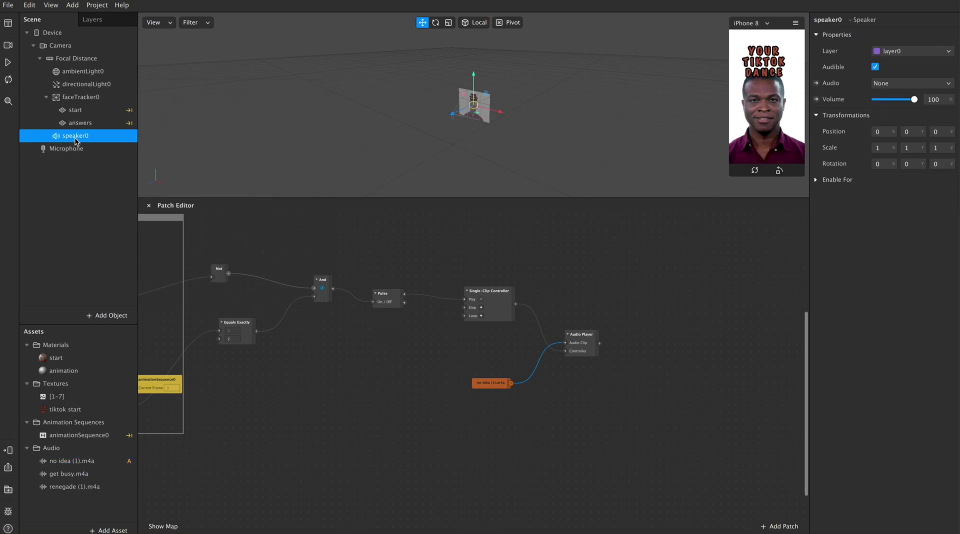
drag(72, 140, 130, 145)
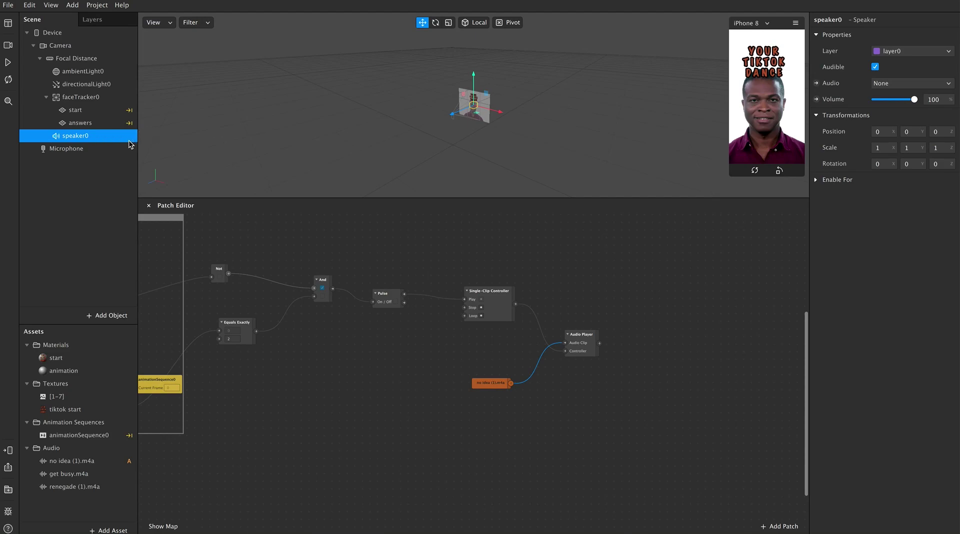
Create a speaker0 audio patch and connect the Audio Player output to it
click(816, 84)
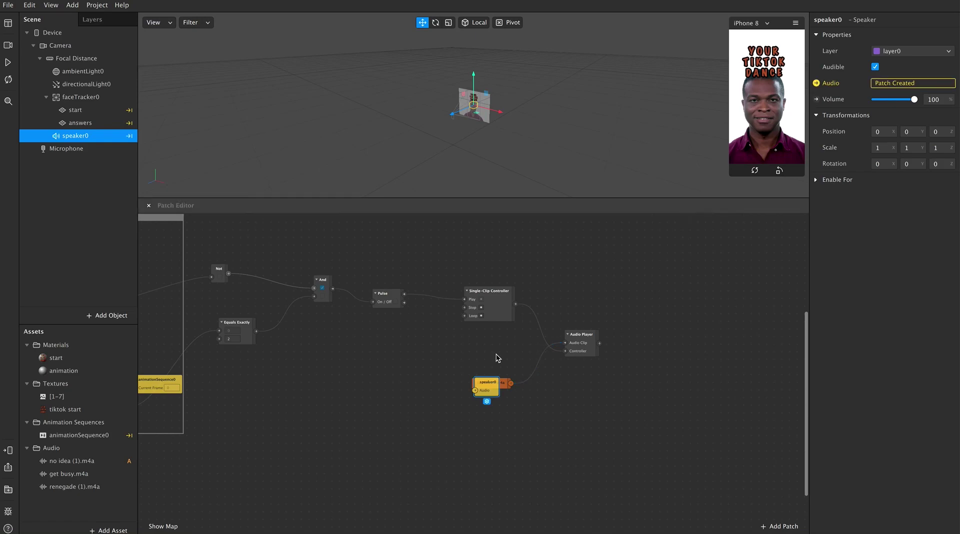
drag(488, 393, 656, 325)
click(606, 346)
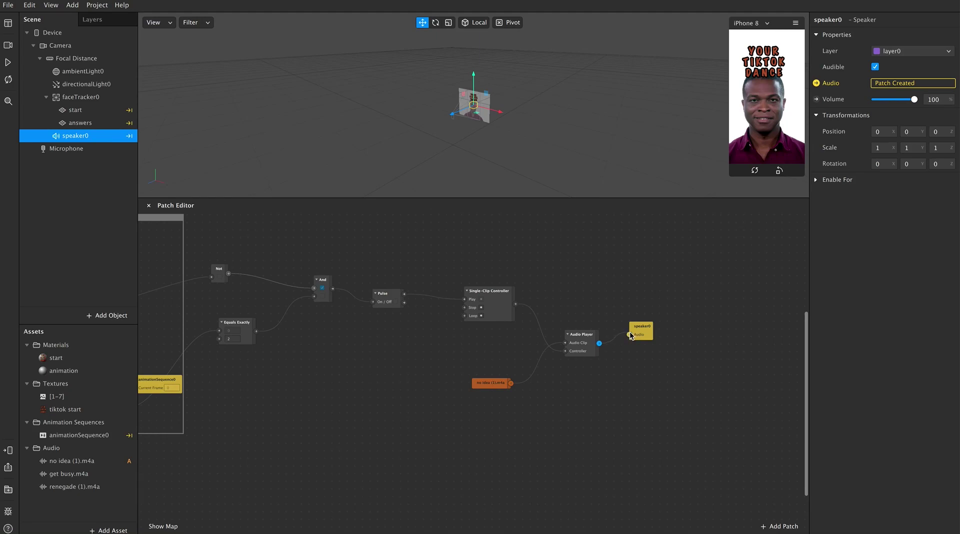
scroll(370, 415, left, 10)
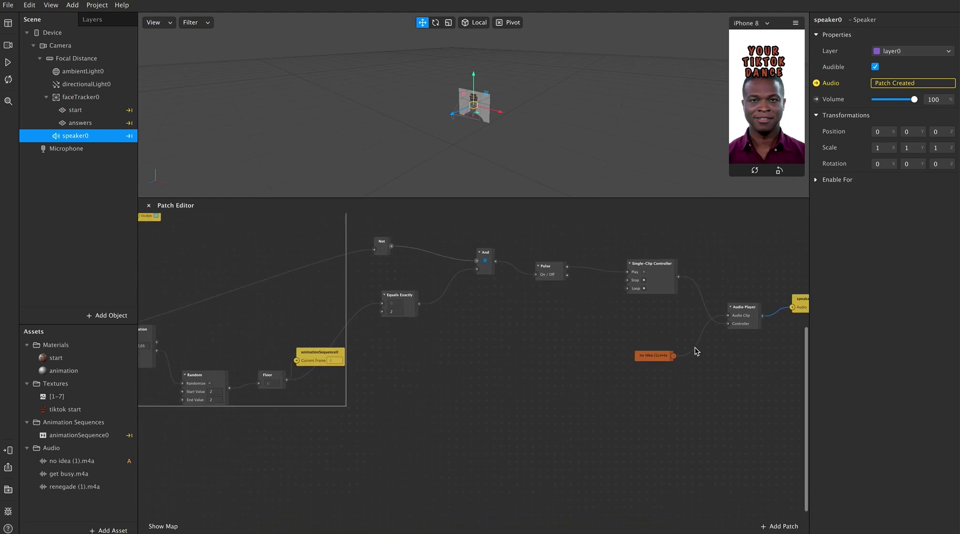
Touch up the Random patch's start value, then play, reset and replay the preview to test it
scroll(354, 398, left, 8)
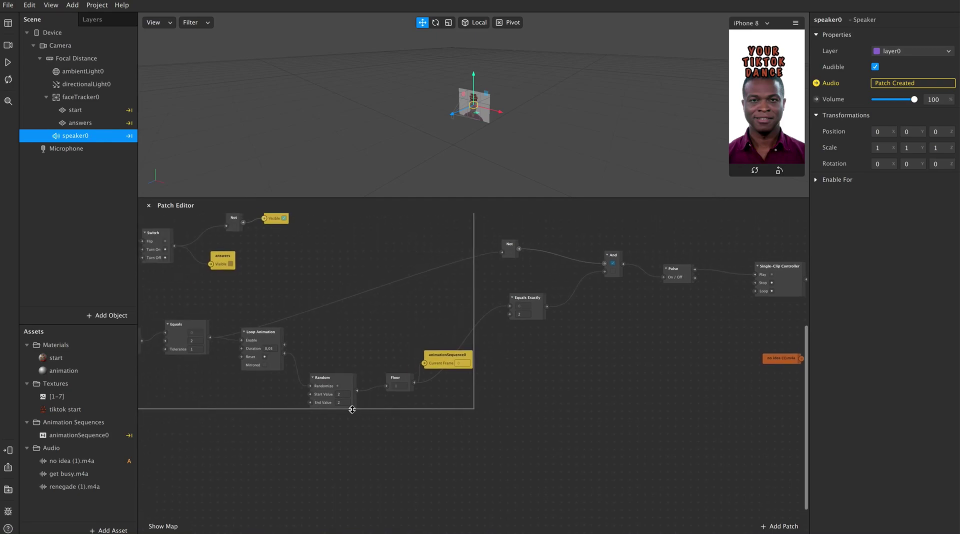
click(343, 394)
click(383, 467)
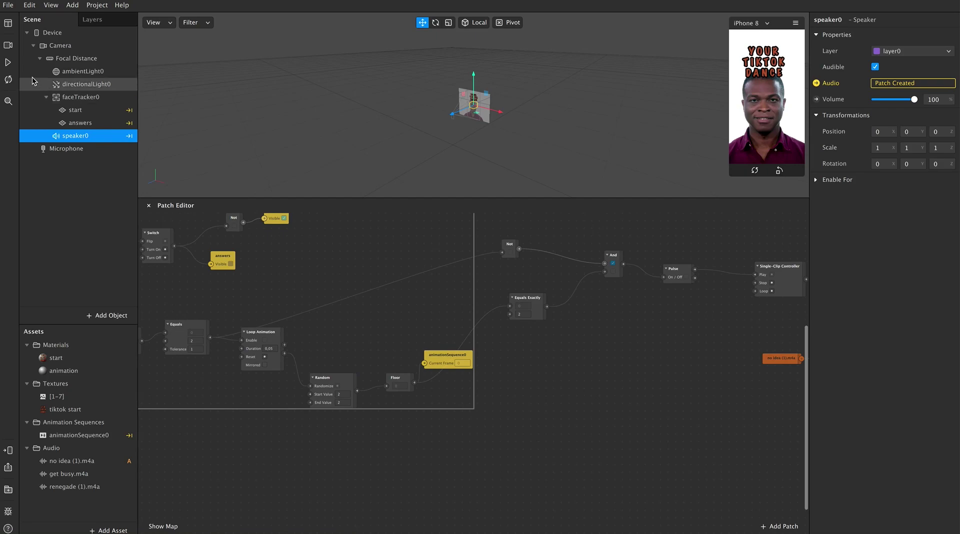
click(8, 62)
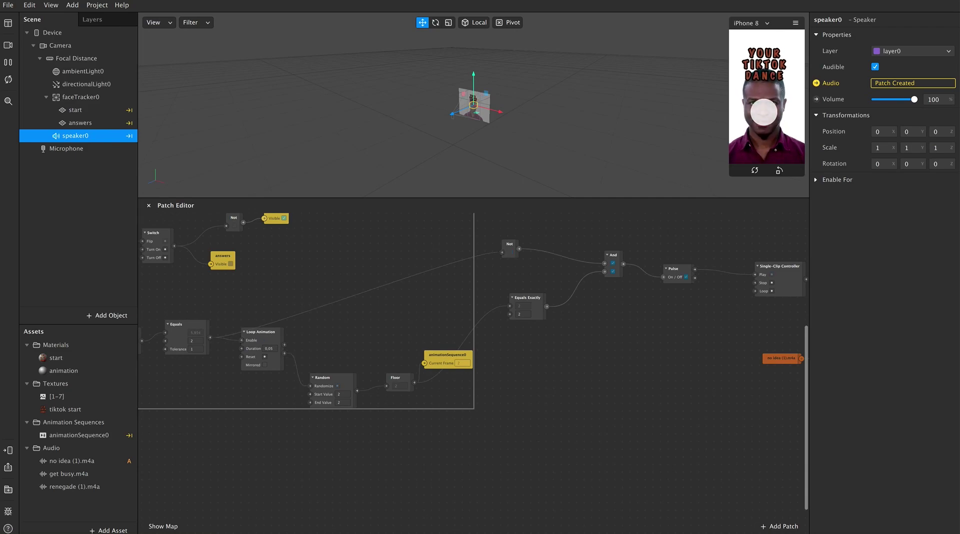
click(8, 62)
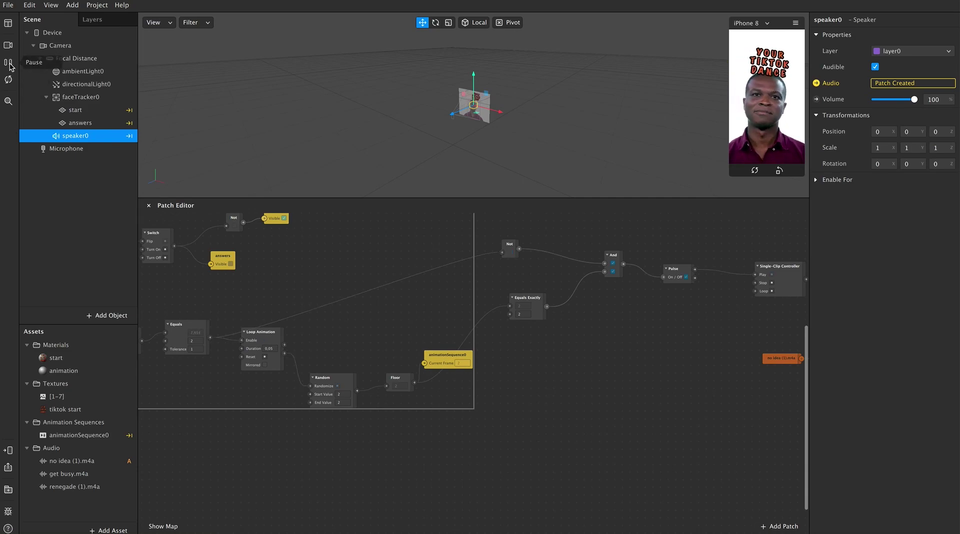
click(8, 63)
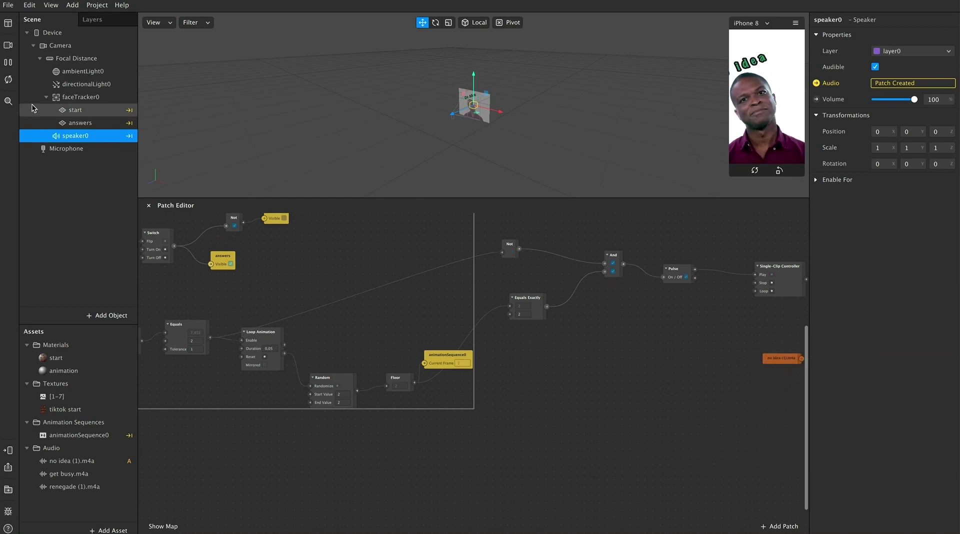
scroll(419, 498, down, 5)
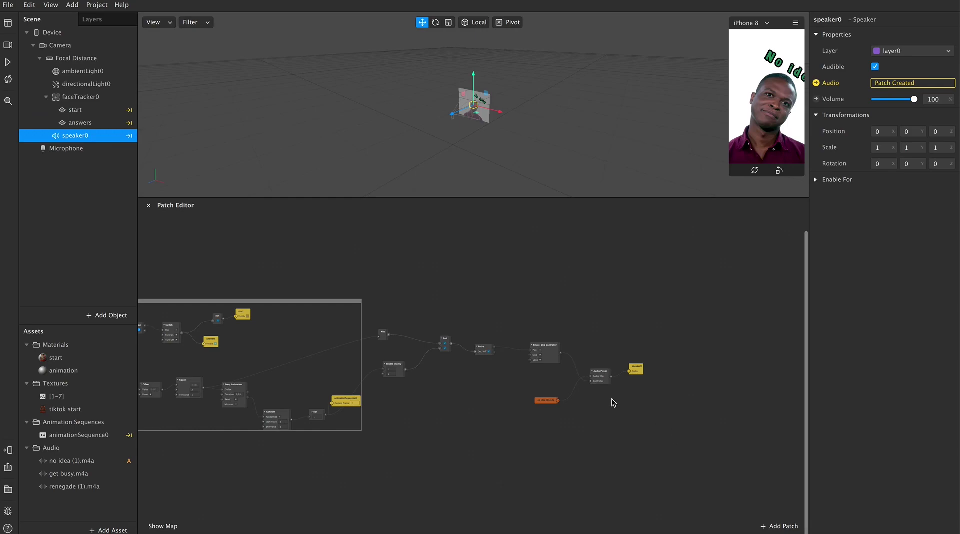
Duplicate the Not-to-Audio Player chain and move the copy below the original
scroll(614, 402, up, 1)
scroll(613, 403, up, 1)
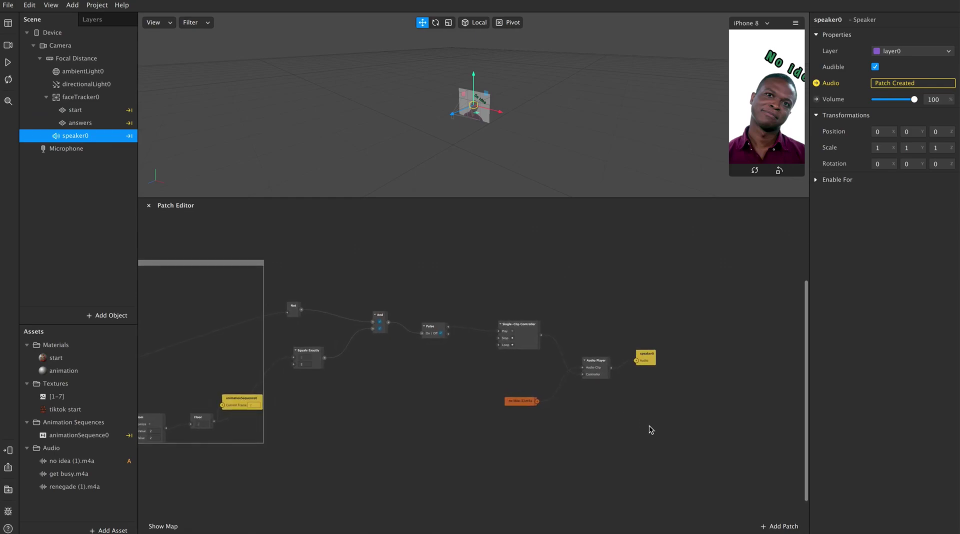
drag(704, 434, 278, 288)
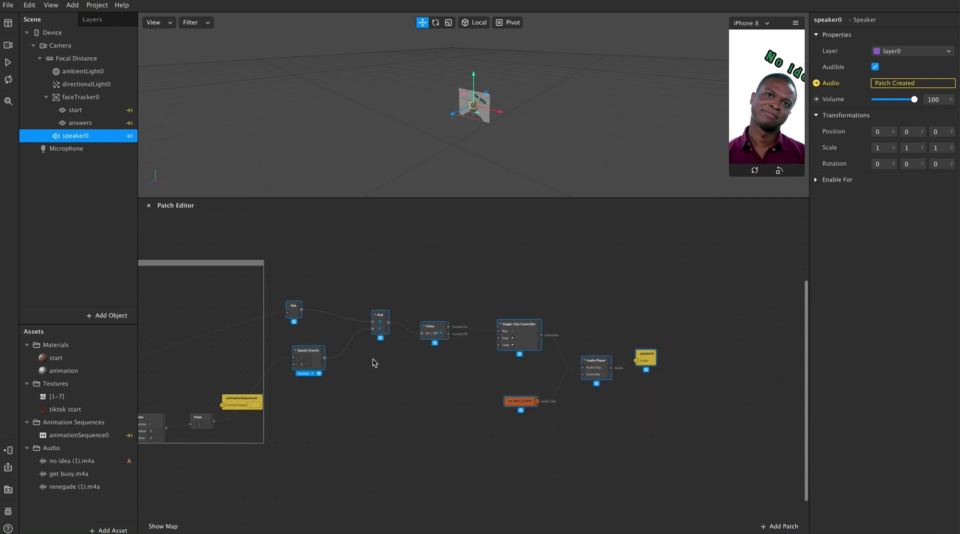
scroll(373, 358, down, 2)
key(ctrl+d)
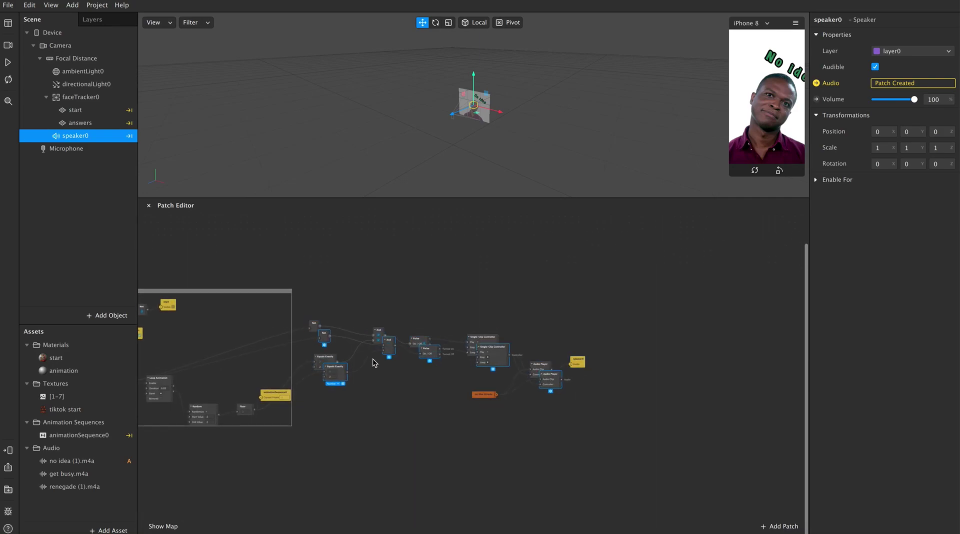
scroll(436, 418, left, 3)
scroll(436, 419, left, 2)
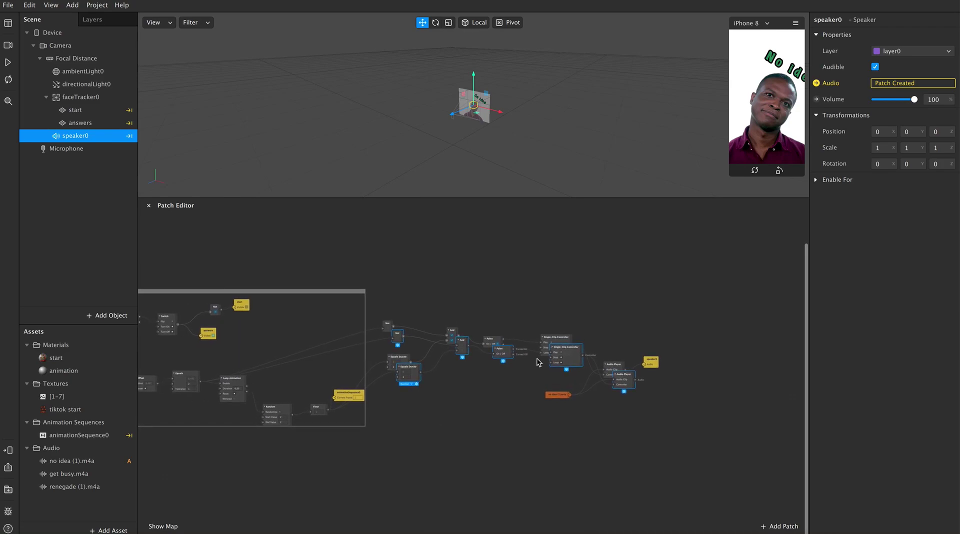
drag(575, 355, 535, 479)
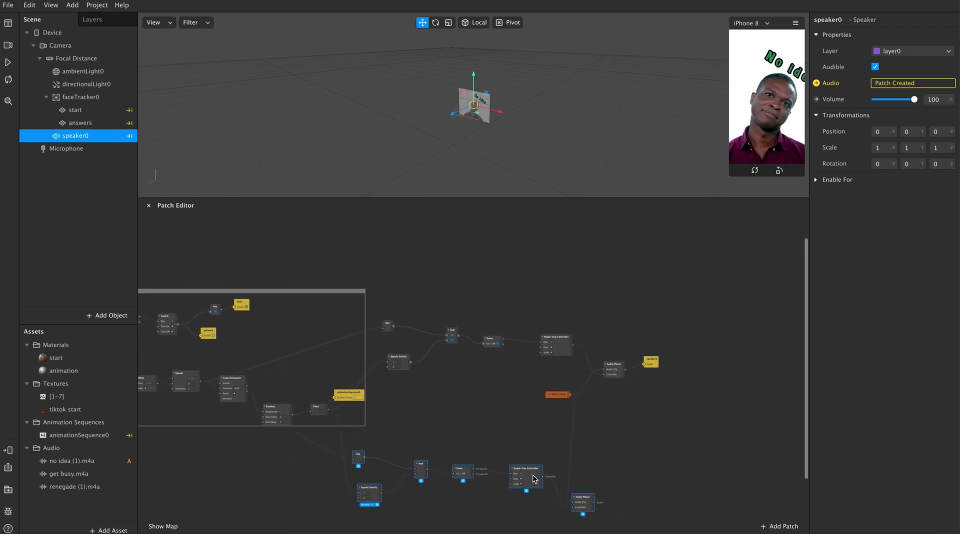
scroll(534, 478, up, 2)
scroll(533, 476, down, 3)
Delete the copy's wire from the no idea (1).m4a clip
click(660, 331)
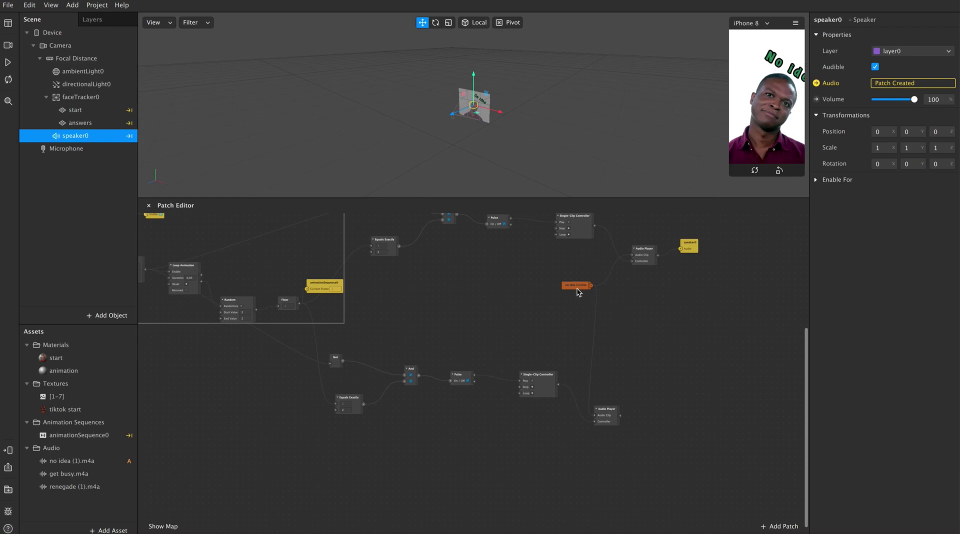
click(594, 322)
key(Delete)
scroll(400, 434, left, 2)
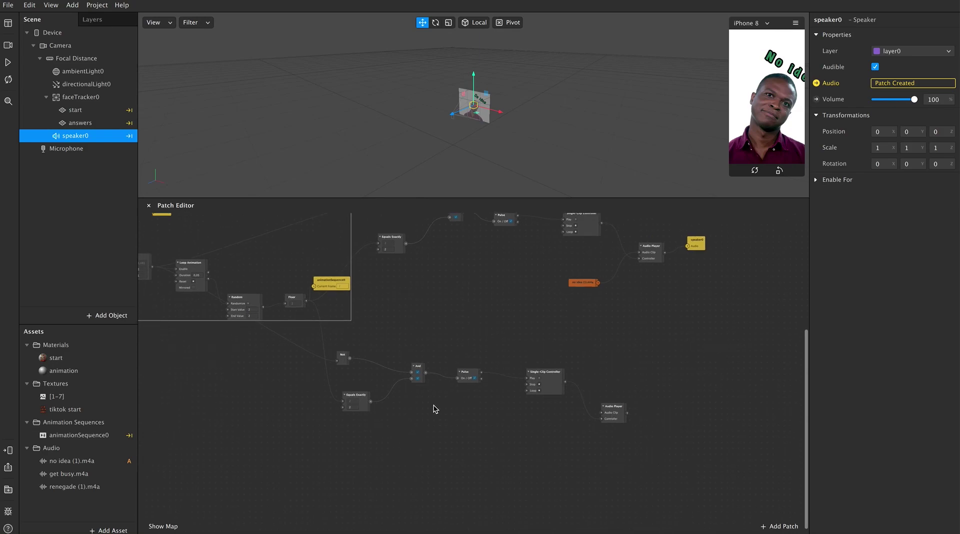
Search the object list for 'speaker' and insert a new Speaker, speaker1, into the scene
click(106, 315)
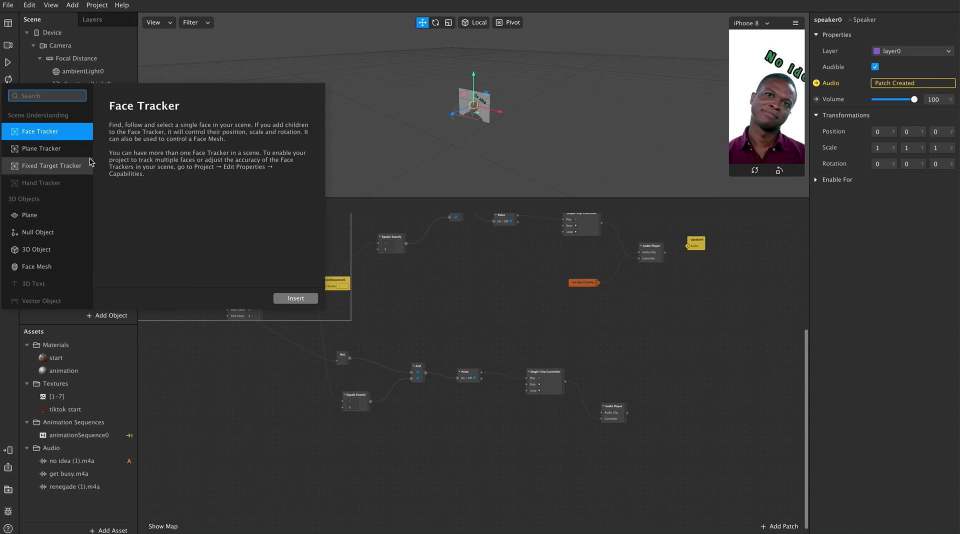
text(speakr)
key(BackSpace)
text(er)
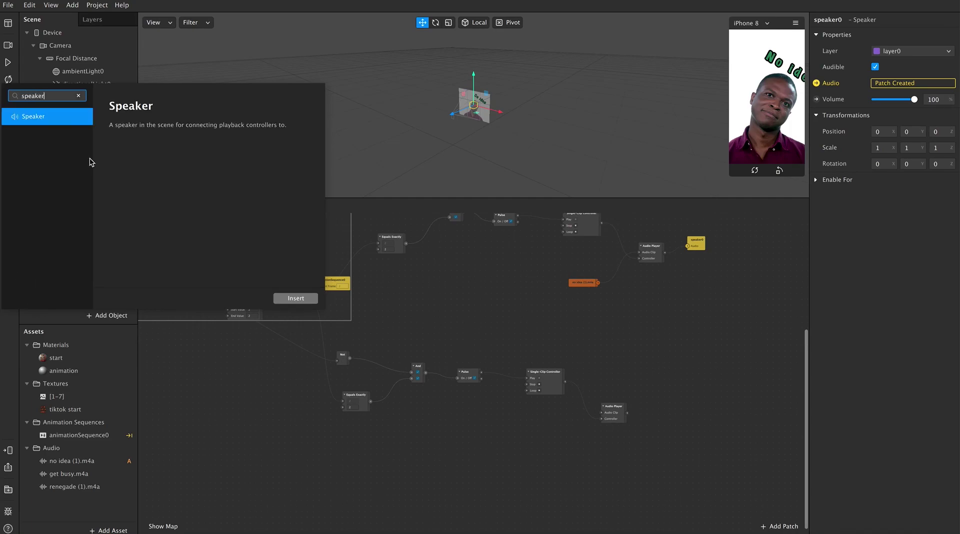
click(294, 298)
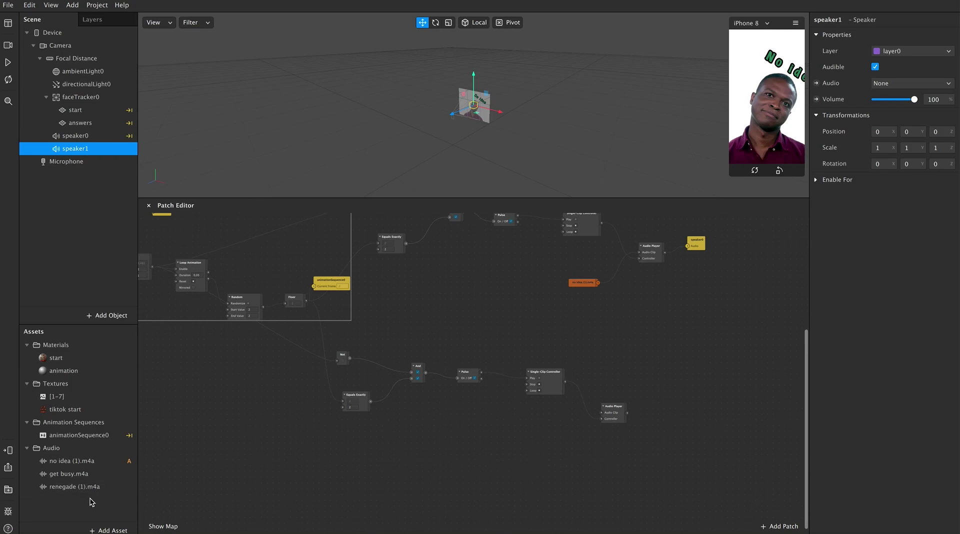
scroll(361, 469, up, 3)
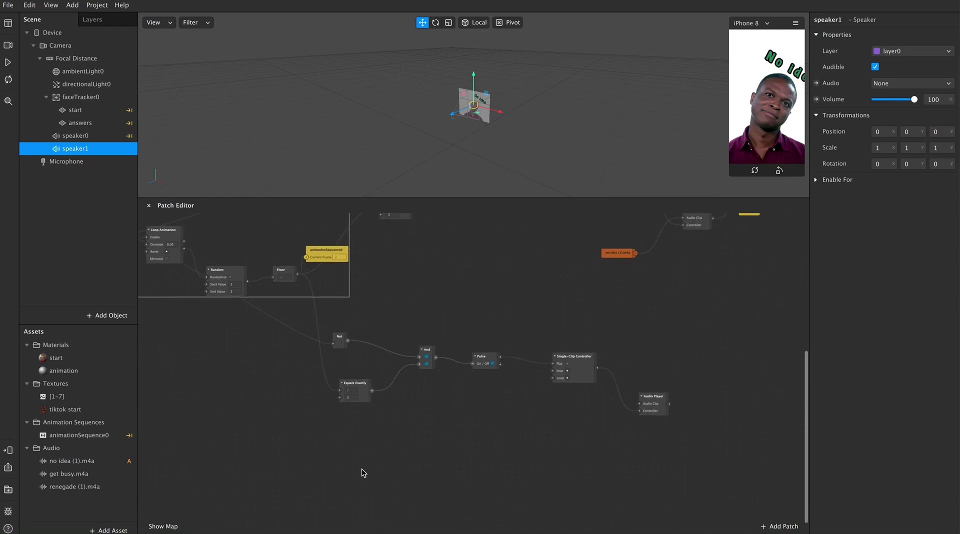
scroll(361, 469, left, 3)
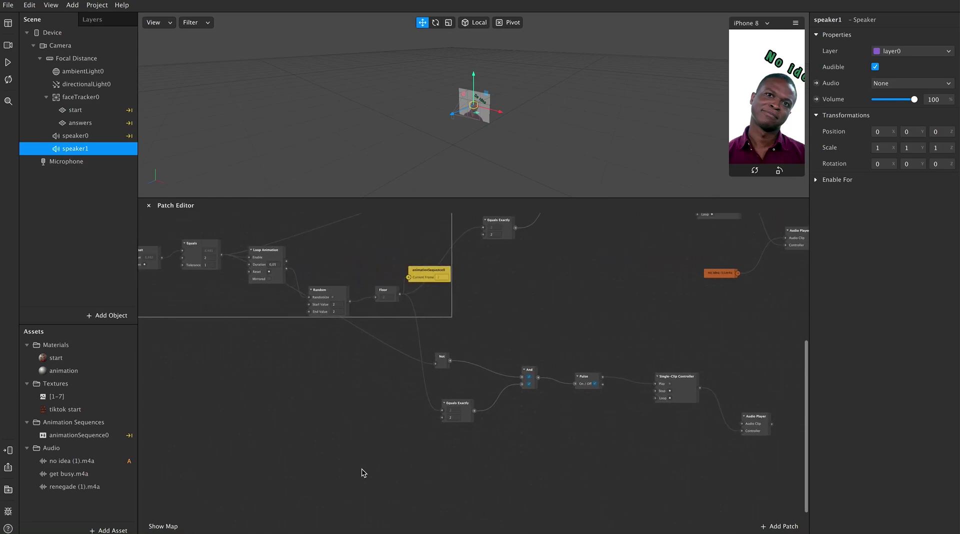
Set the copied Equals Exactly comparison to 3 and add the renegade (1).m4a clip to the patch graph
click(455, 417)
click(484, 443)
scroll(340, 414, left, 2)
scroll(451, 443, right, 5)
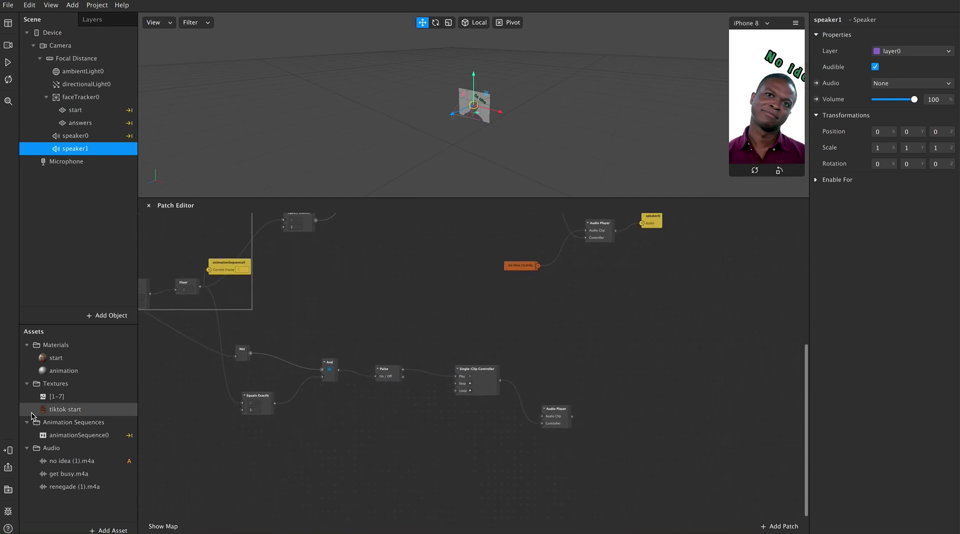
drag(72, 490, 544, 418)
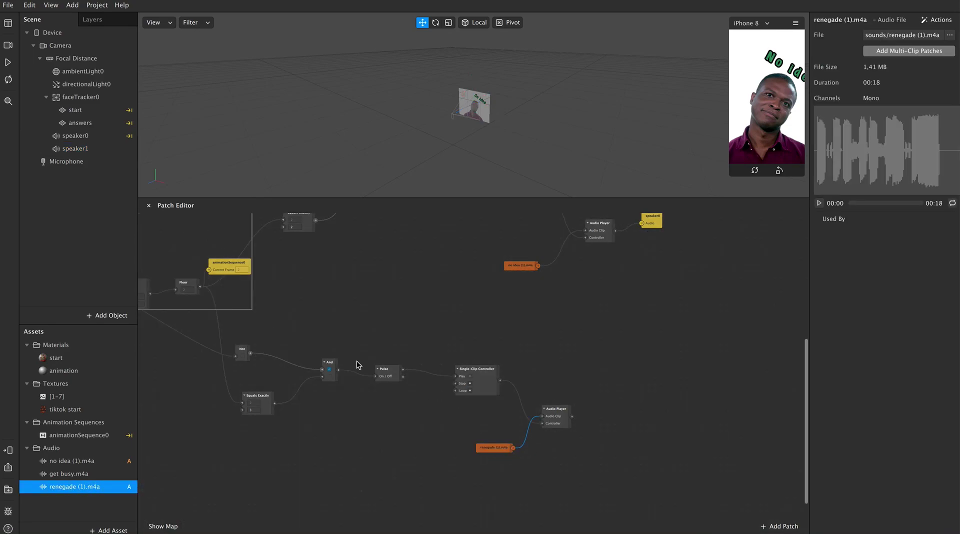
Create speaker1's audio patch and wire the copied Audio Player's output into it
click(79, 150)
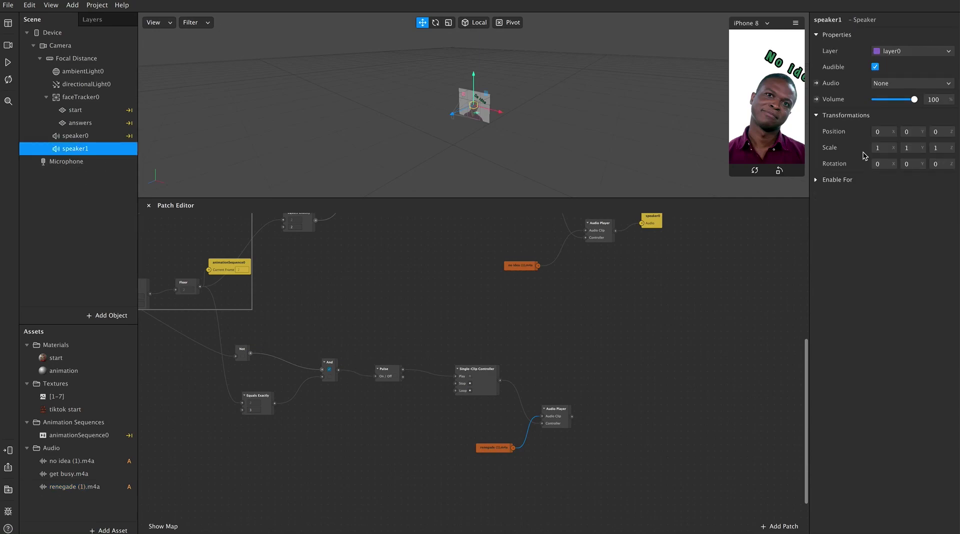
click(816, 83)
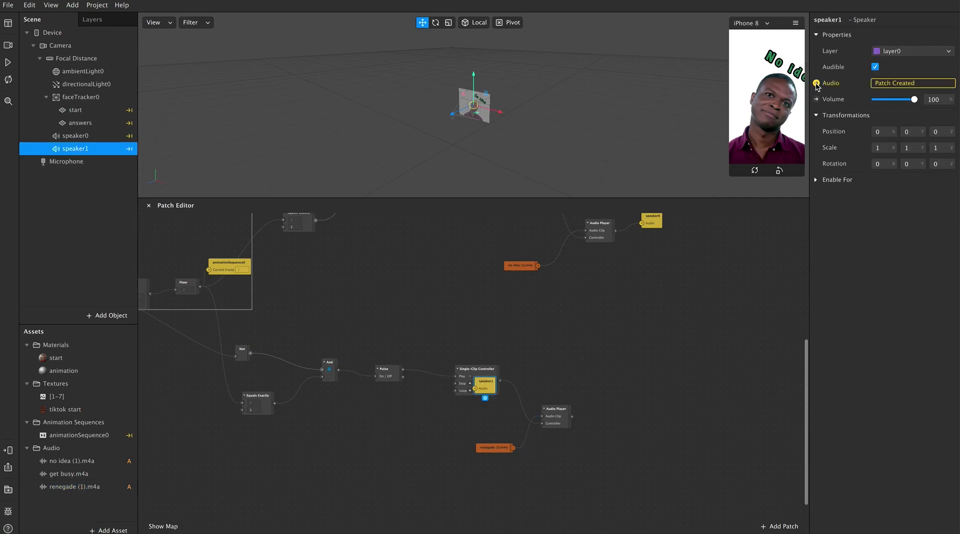
drag(500, 386, 628, 390)
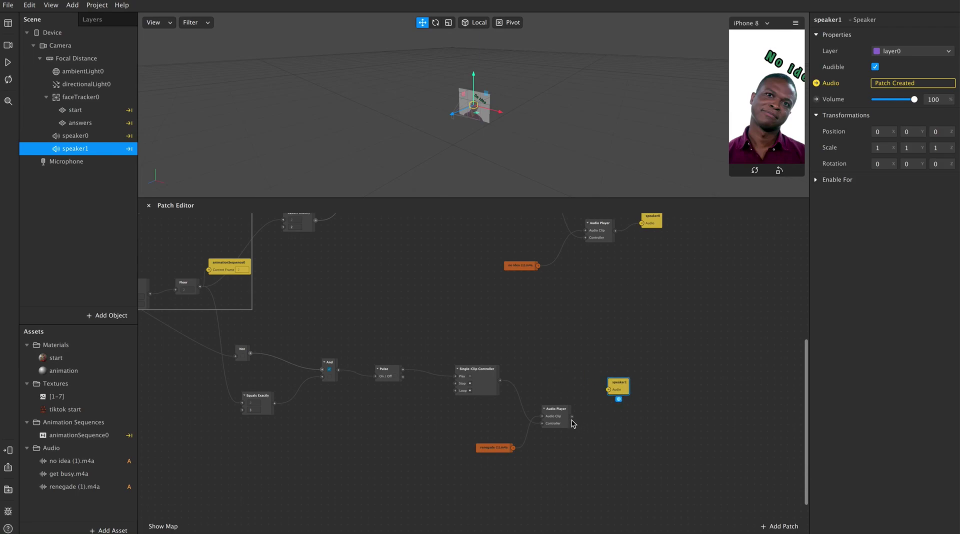
drag(572, 416, 609, 391)
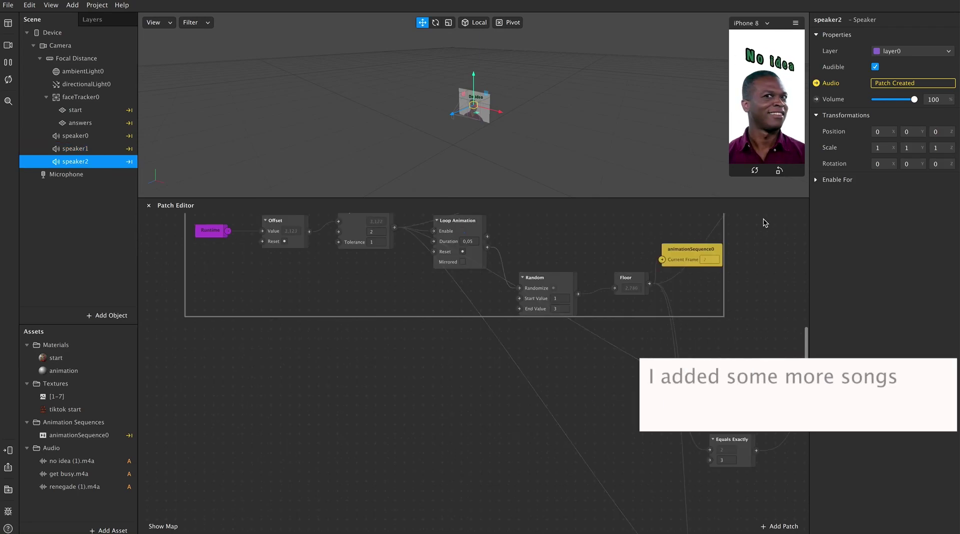
scroll(713, 345, down, 5)
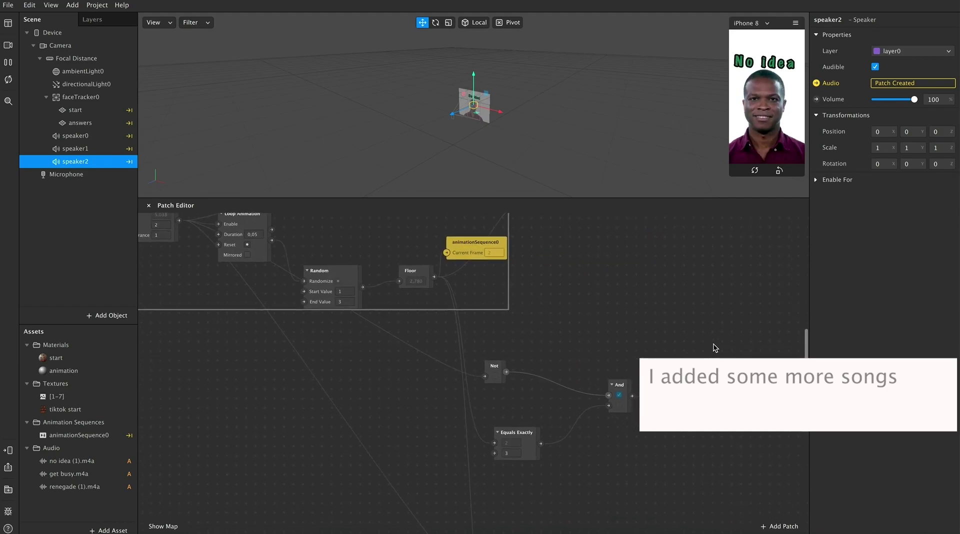
scroll(713, 348, right, 10)
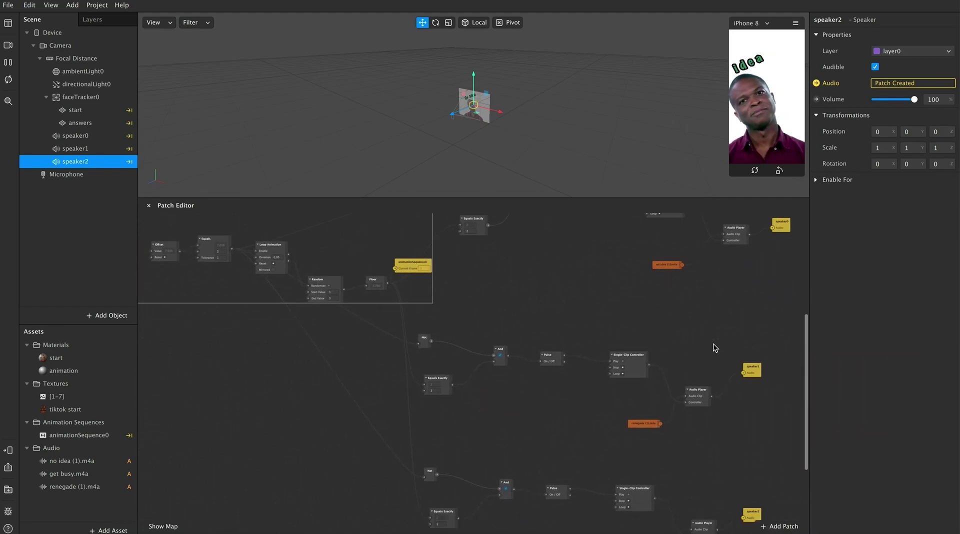